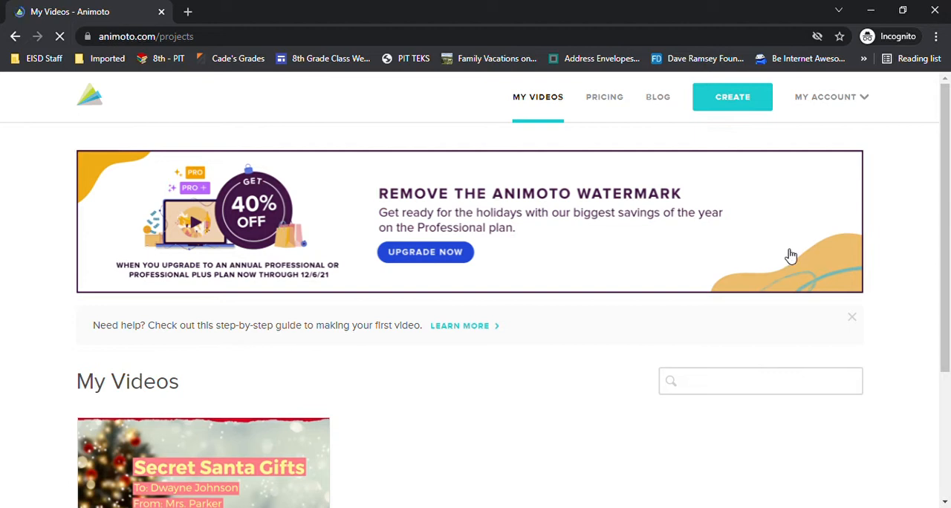
# Start a new video from scratch with the 'Tis the Season theme and the Landscape 16:9 aspect ratio.
pyautogui.click(745, 108)
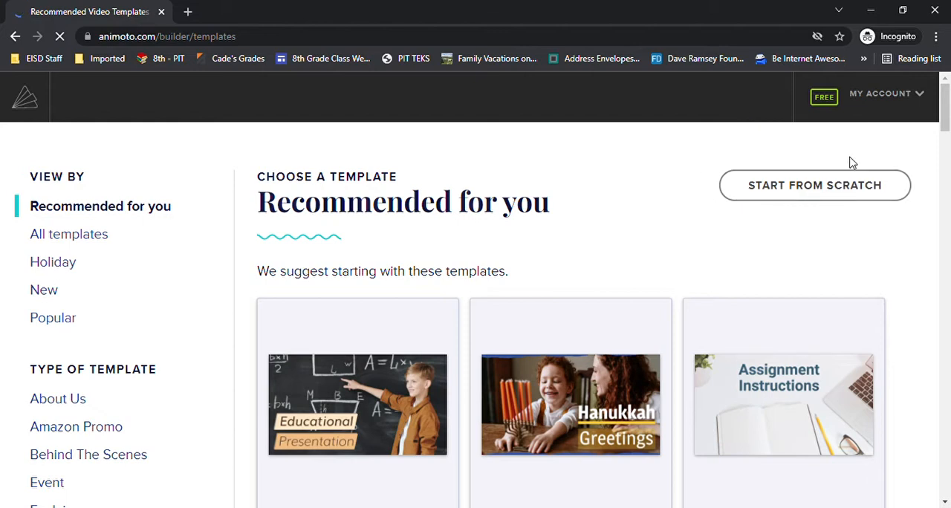
pyautogui.click(814, 188)
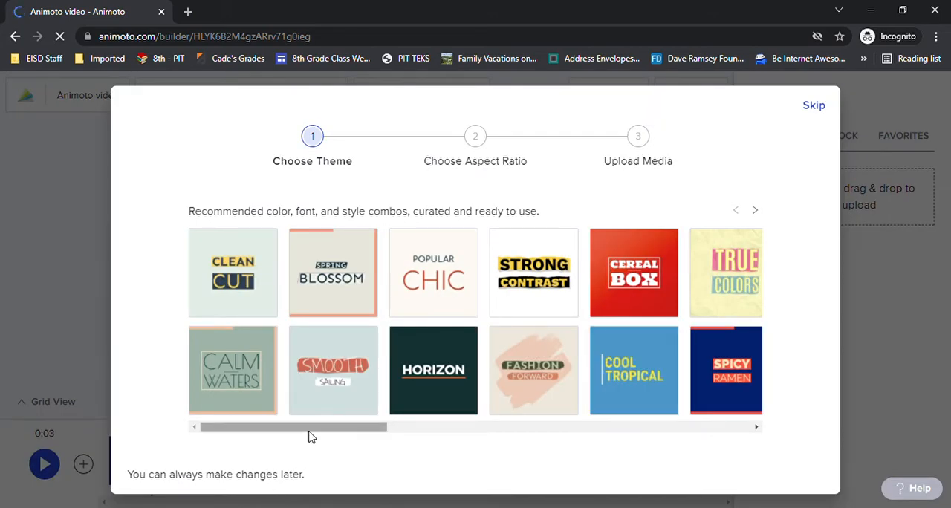
pyautogui.moveTo(306, 427); pyautogui.dragTo(671, 408)
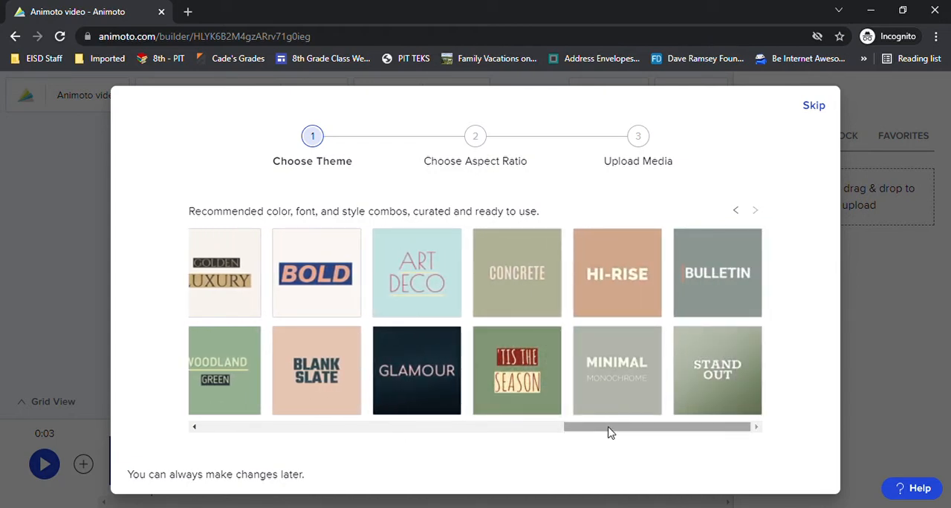
pyautogui.moveTo(609, 431); pyautogui.dragTo(590, 439)
pyautogui.click(574, 387)
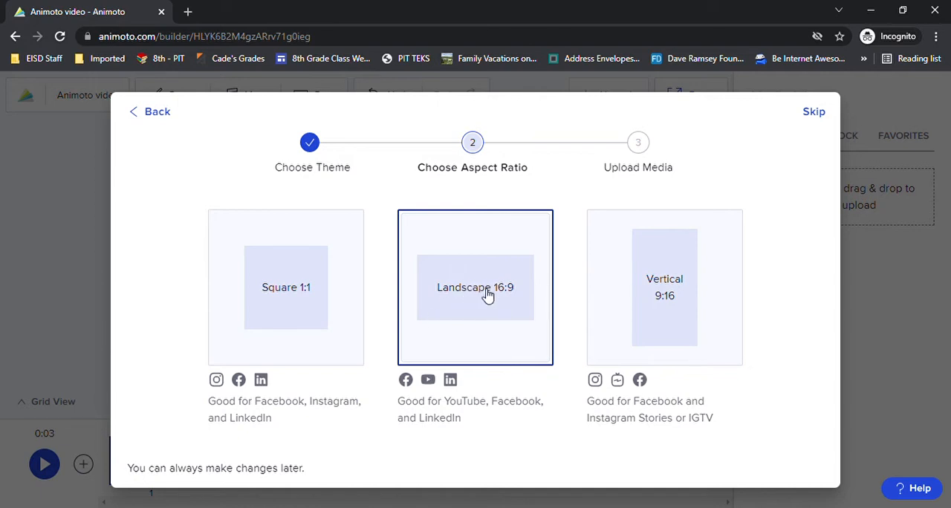
pyautogui.click(514, 297)
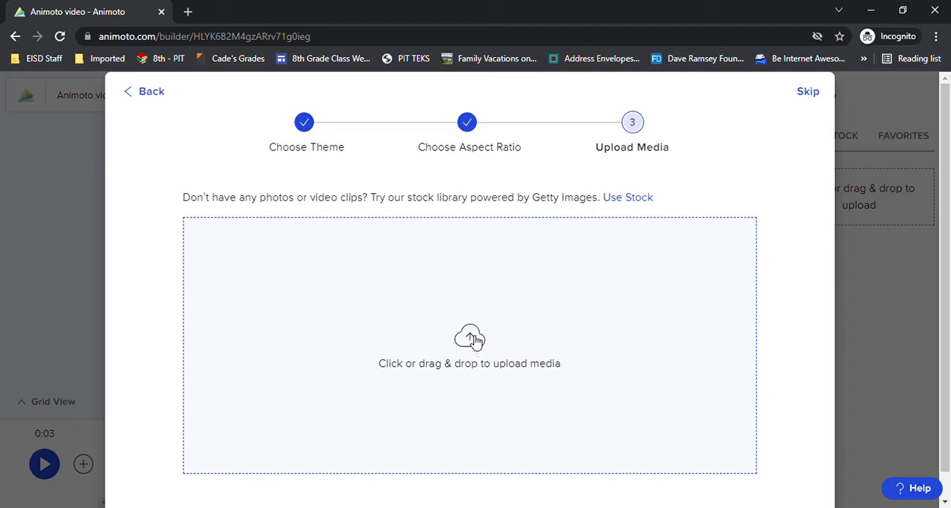
# Upload the gift media and place the Christmas tree background image in the first block.
pyautogui.click(476, 341)
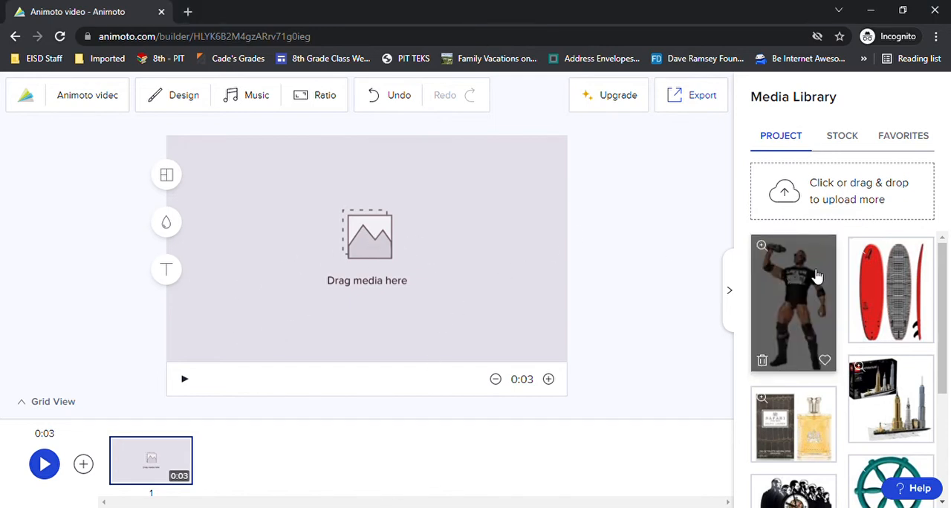
pyautogui.scroll(-3, 899, 327)
pyautogui.moveTo(798, 389); pyautogui.dragTo(384, 263)
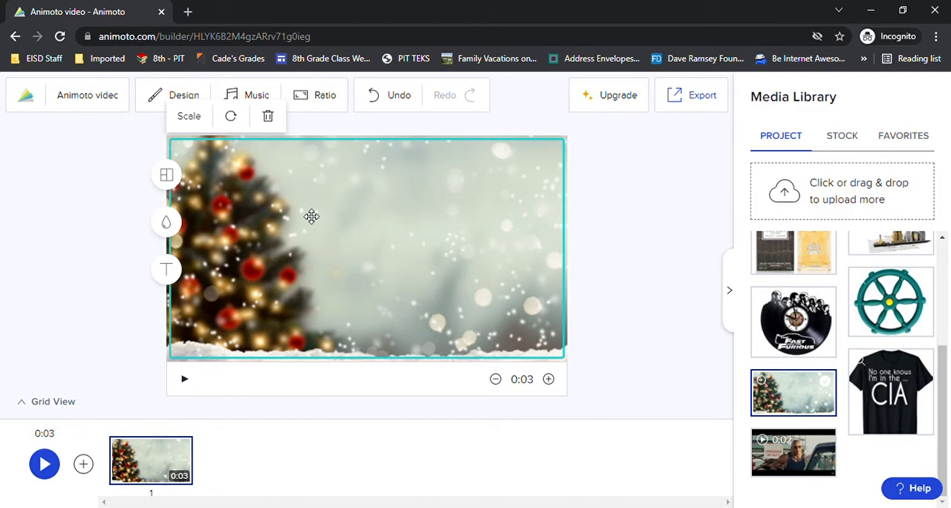
# Add a title to the Christmas tree block reading "Secret Santa Gifts" and begin a second line with "To".
pyautogui.click(168, 272)
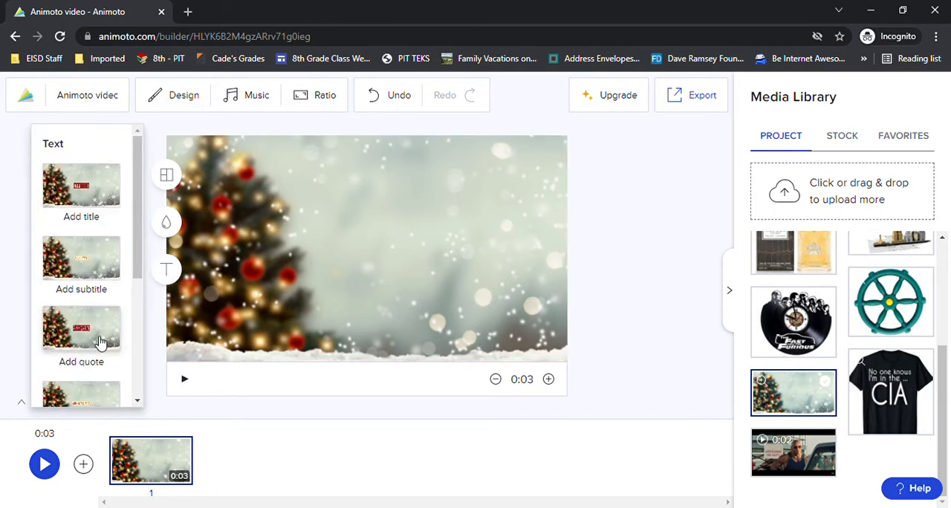
pyautogui.click(84, 188)
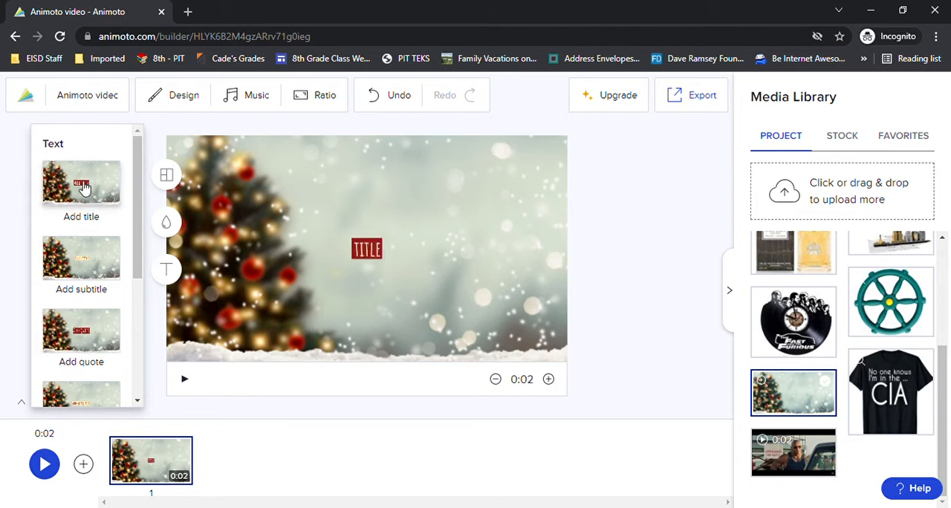
pyautogui.click(367, 251)
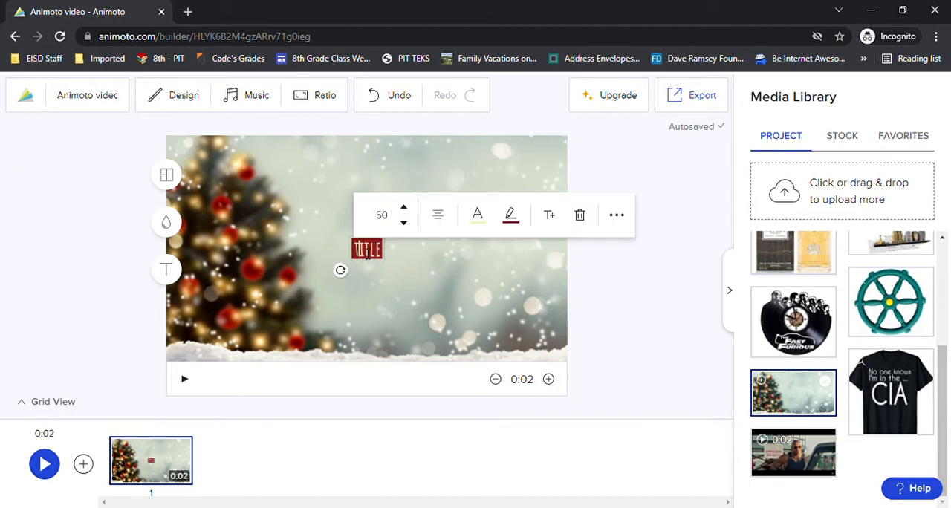
pyautogui.doubleClick(367, 253)
pyautogui.write('Sea')
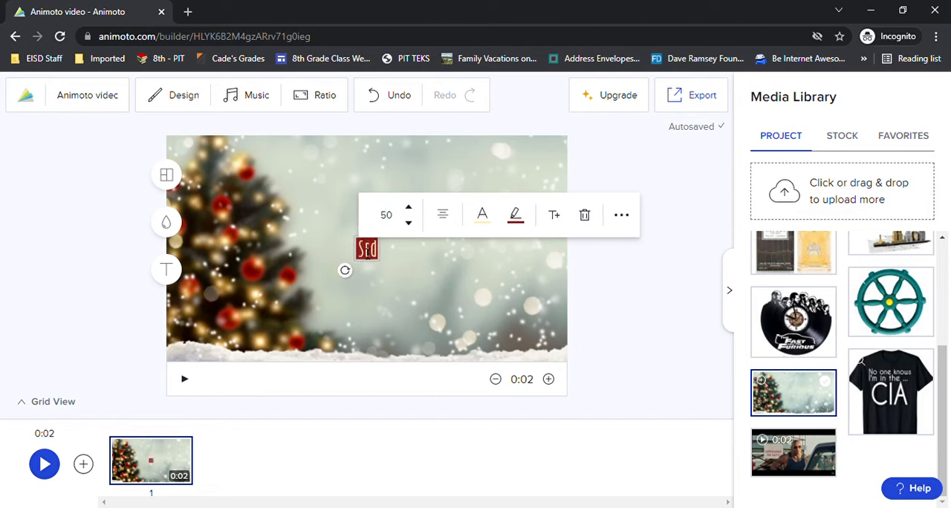
pyautogui.write('ret San')
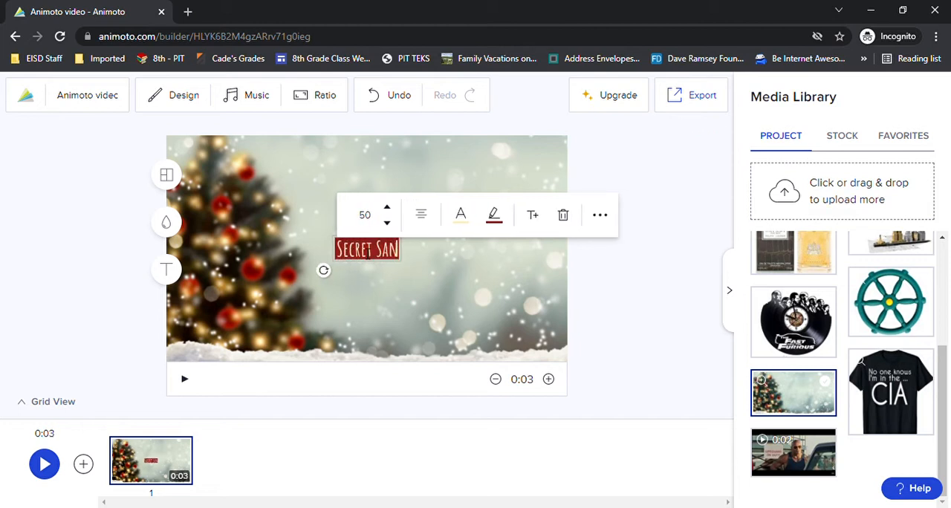
pyautogui.write('ta')
pyautogui.write(' Gift')
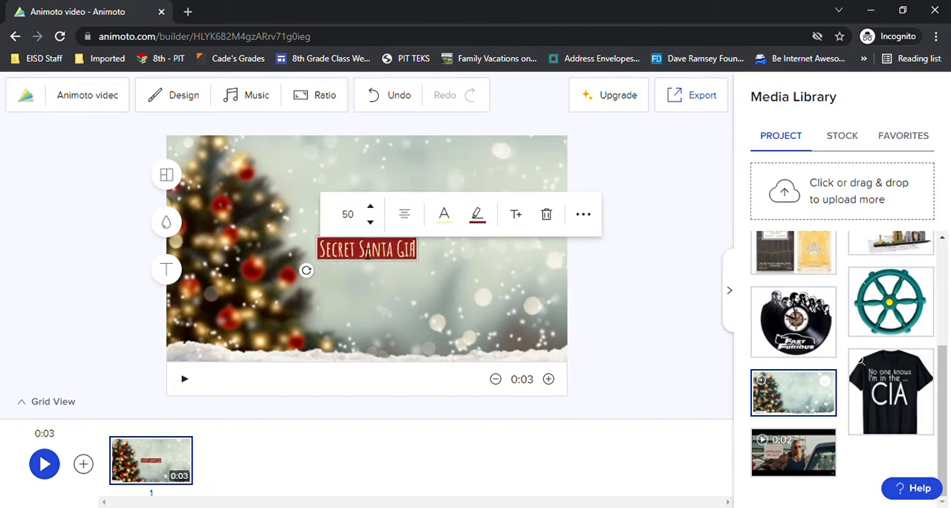
pyautogui.write('s To: Dwayne')
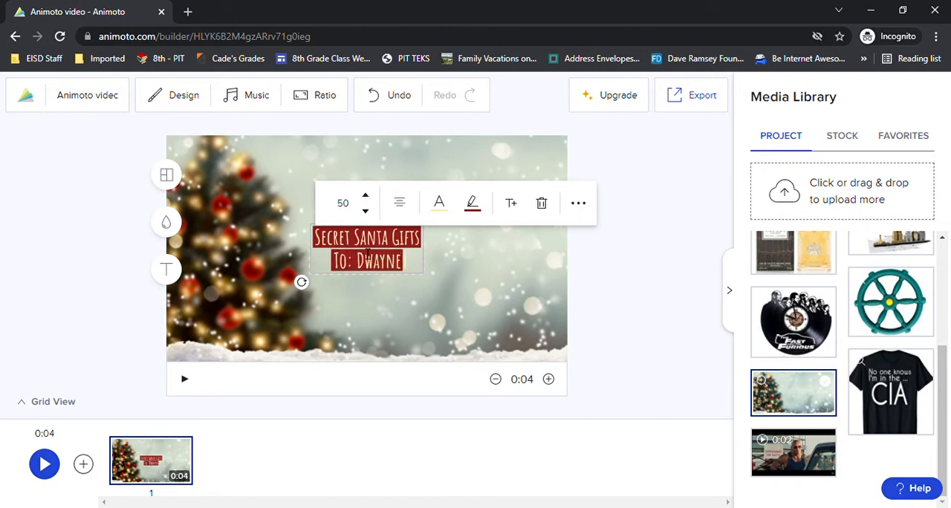
pyautogui.write(' Johnson')
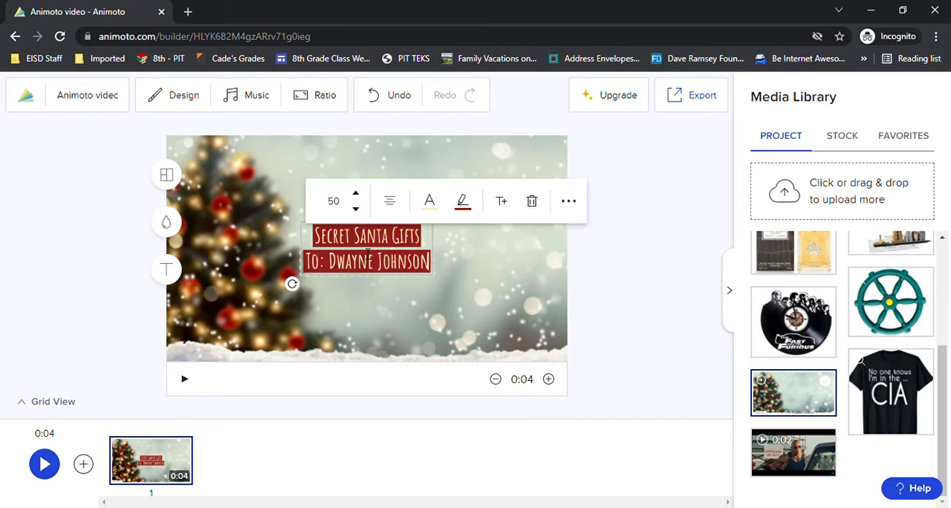
# Complete the recipient line as "To: Dwayne Johnson" and add a "From:" line with the sender's name.
pyautogui.press('Return')
pyautogui.write('From:')
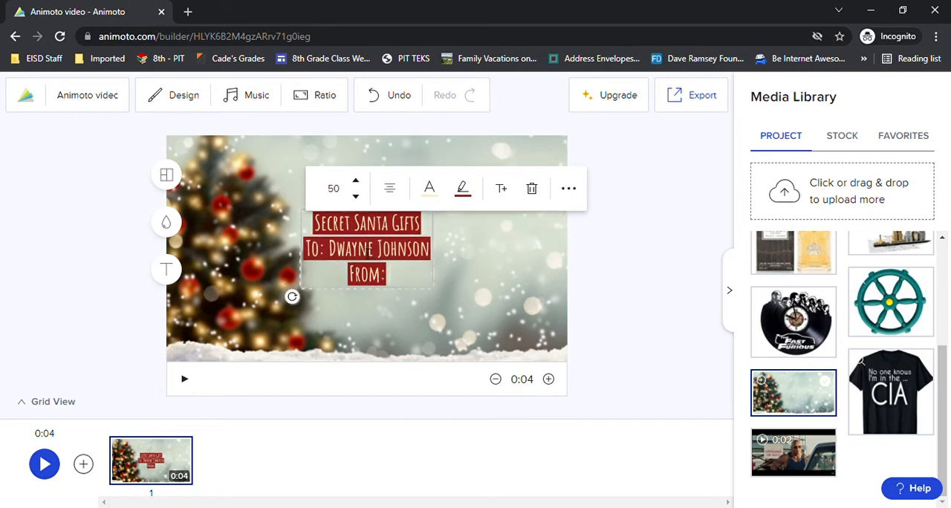
pyautogui.write(' Mrs. Parker')
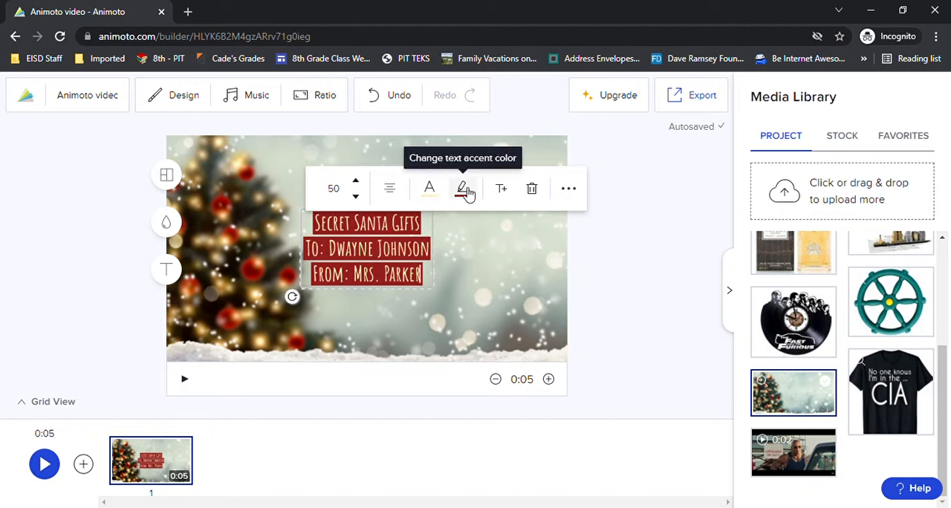
# Set the title's font size to 72 and move the text slightly higher on the Christmas tree block.
pyautogui.click(334, 193)
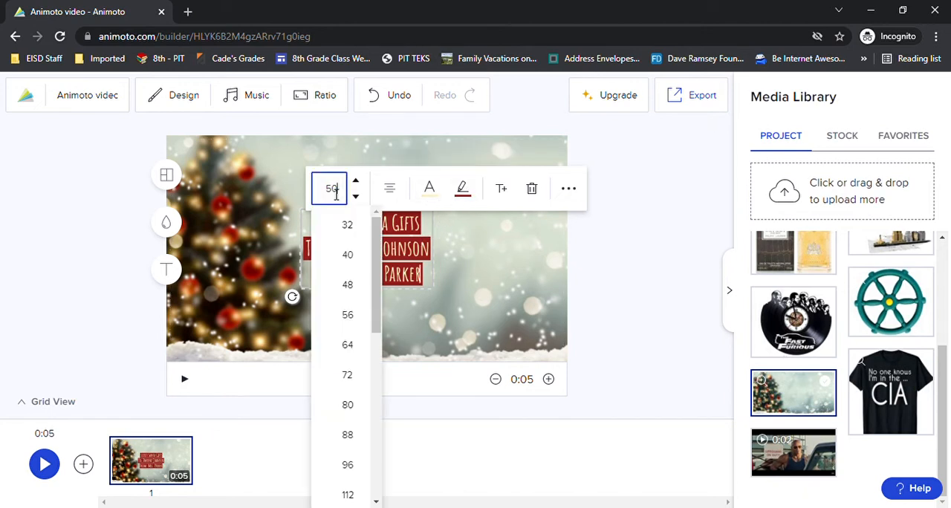
pyautogui.click(355, 378)
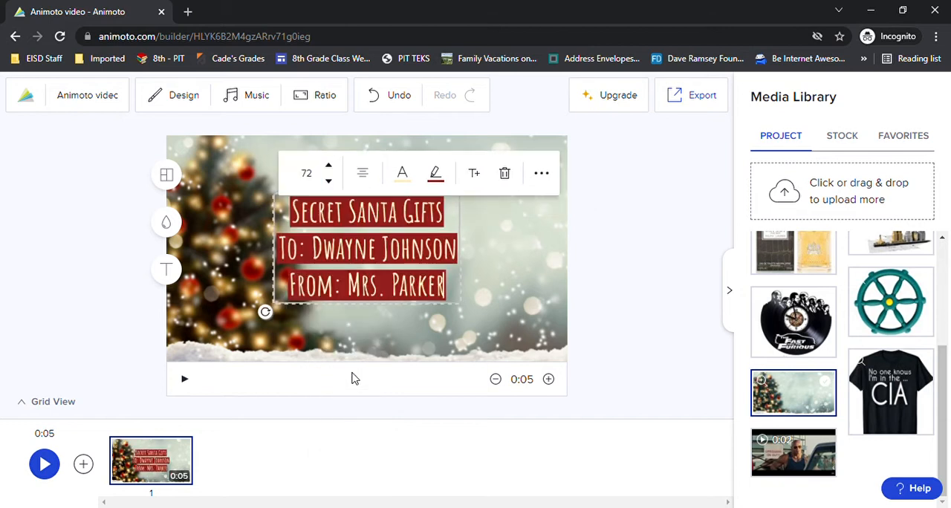
pyautogui.click(502, 260)
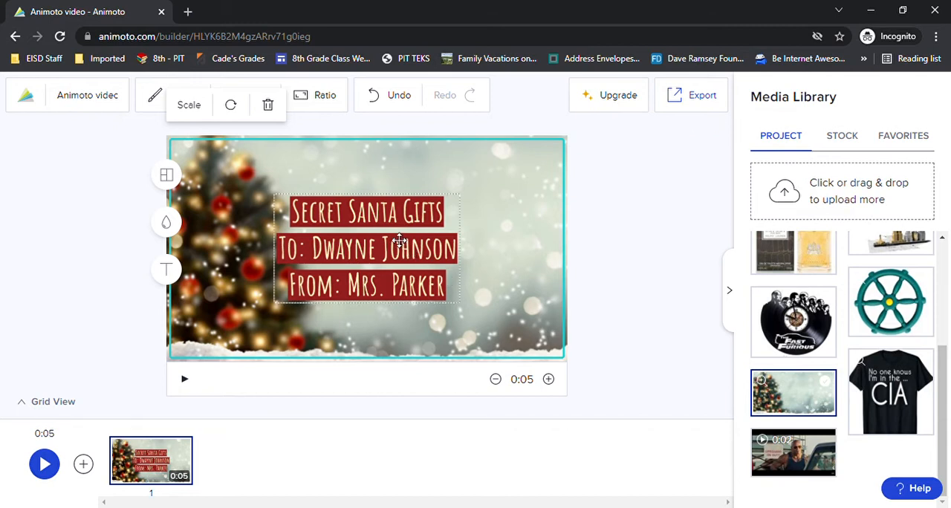
pyautogui.moveTo(400, 238); pyautogui.dragTo(401, 216)
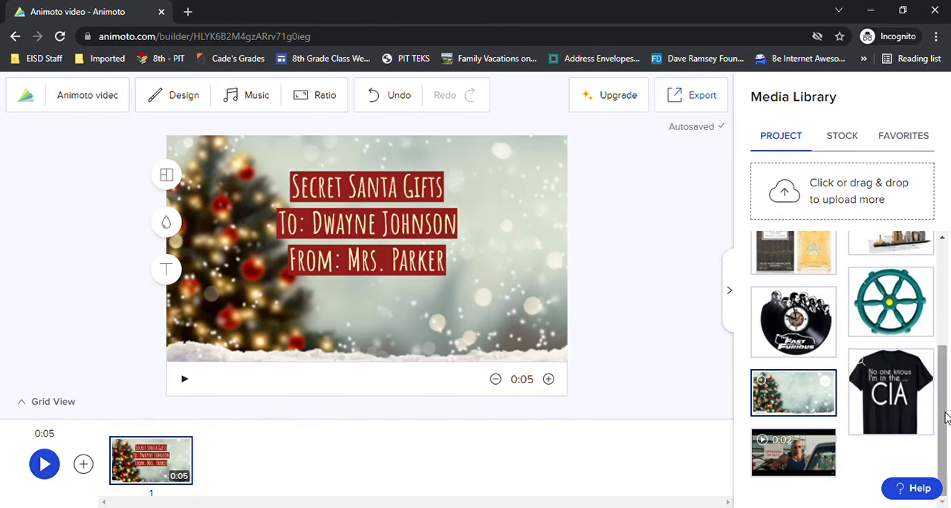
# Add the wrestler action figure image as the second block and scale it down to the minimum so the whole figure fits.
pyautogui.moveTo(945, 416); pyautogui.dragTo(949, 298)
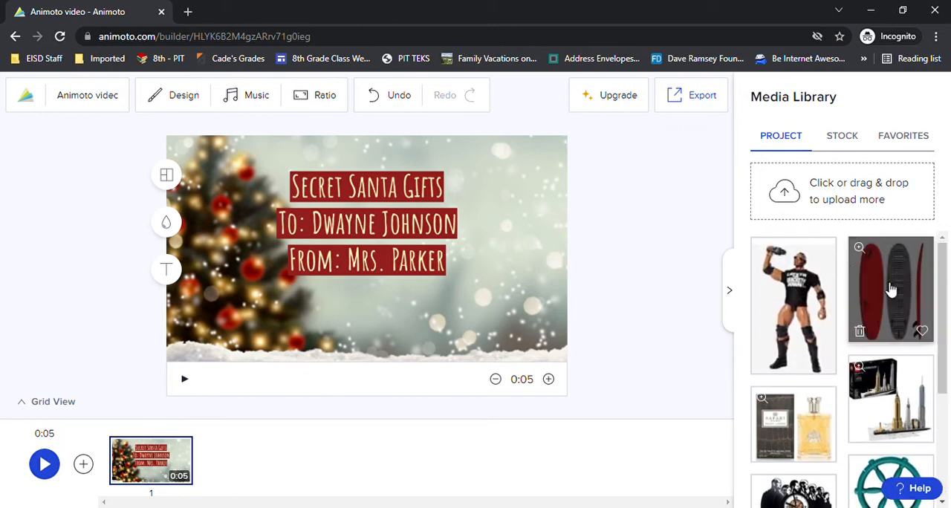
pyautogui.moveTo(793, 294)
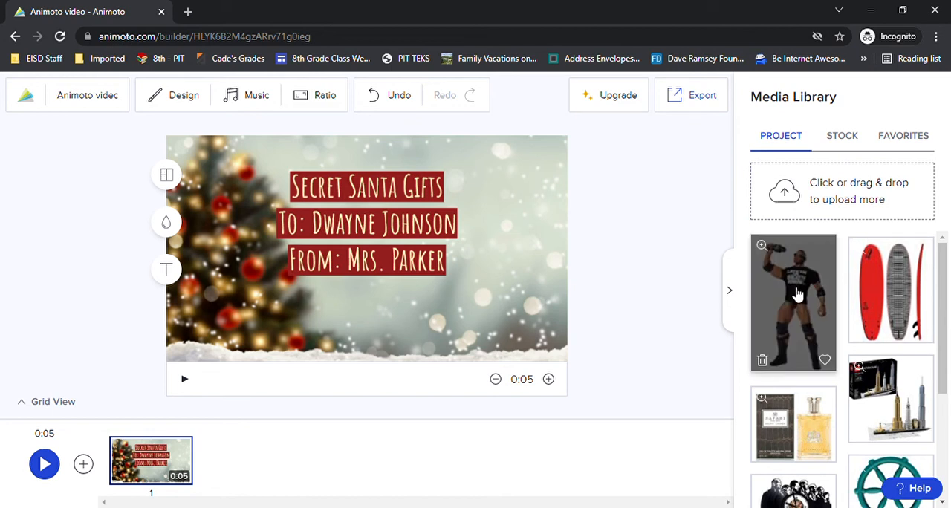
pyautogui.moveTo(796, 293); pyautogui.dragTo(246, 464)
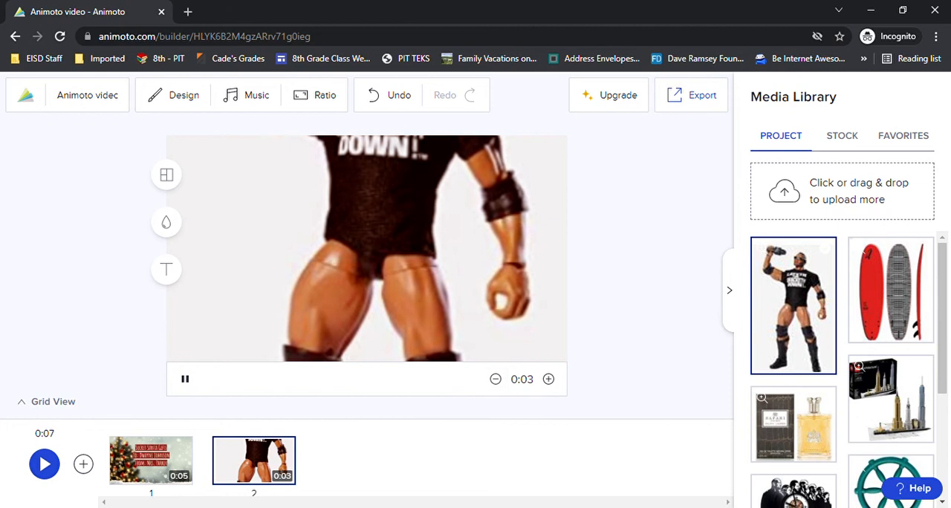
pyautogui.click(351, 193)
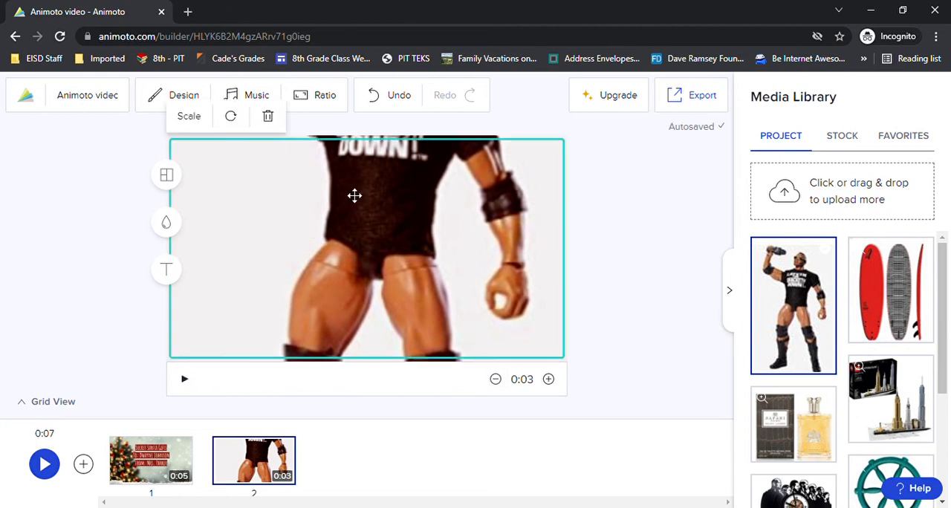
pyautogui.click(189, 119)
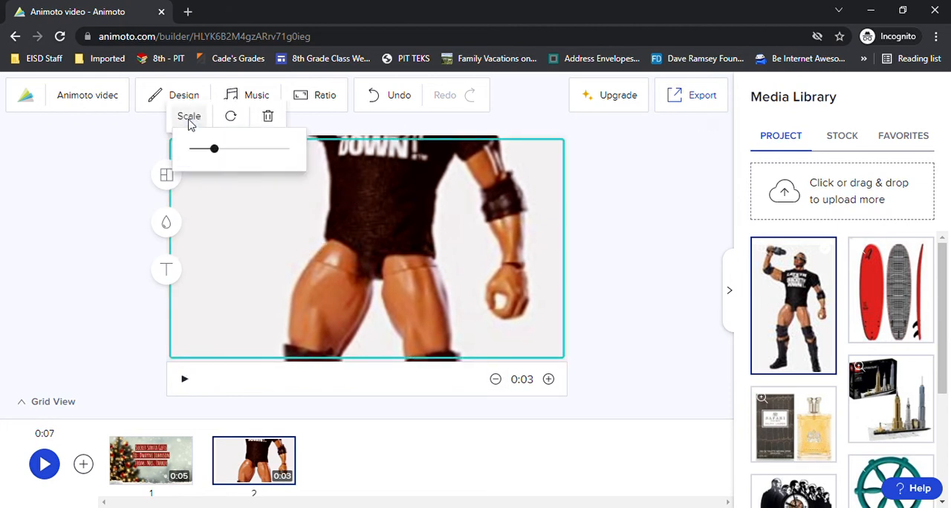
pyautogui.moveTo(215, 150); pyautogui.dragTo(171, 155)
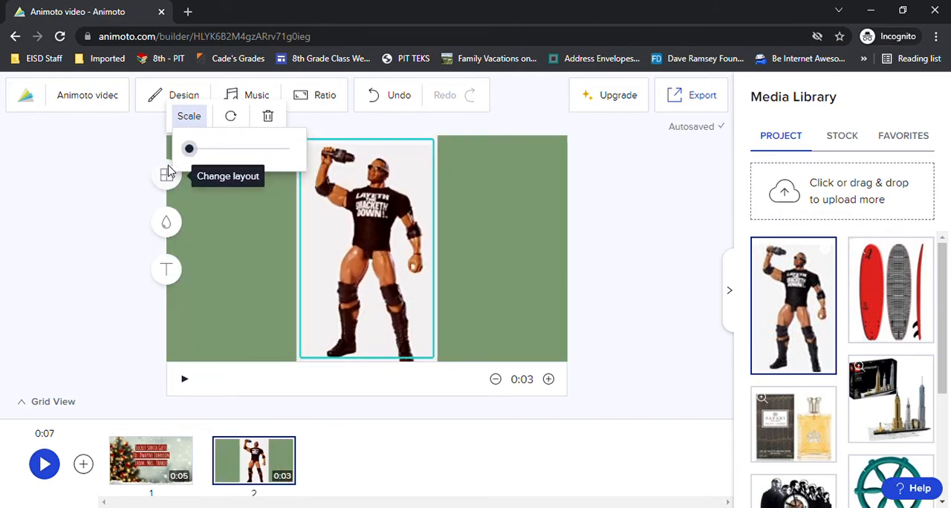
pyautogui.click(168, 272)
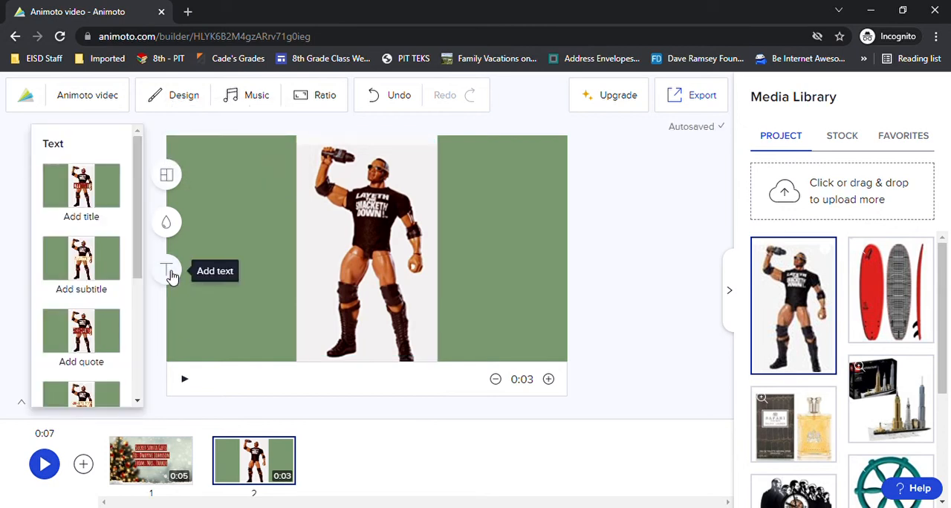
pyautogui.click(81, 186)
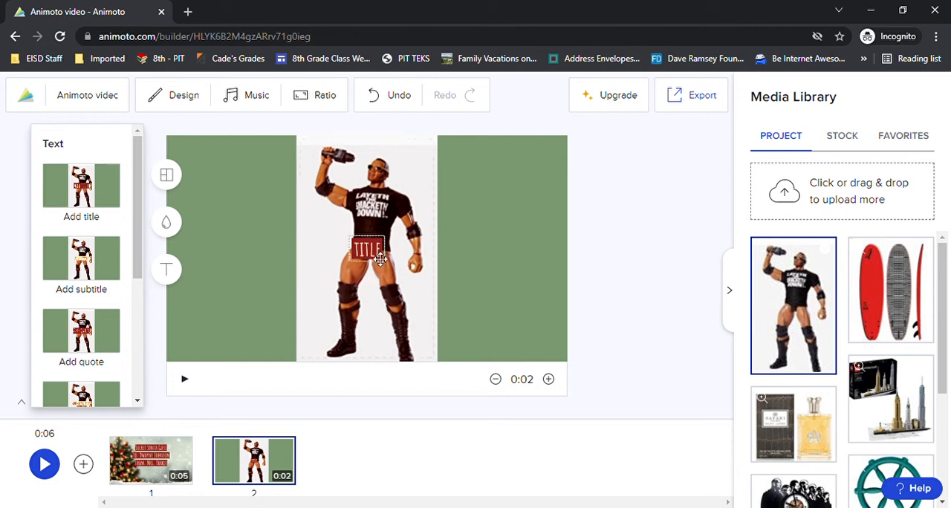
pyautogui.moveTo(380, 258); pyautogui.dragTo(194, 360)
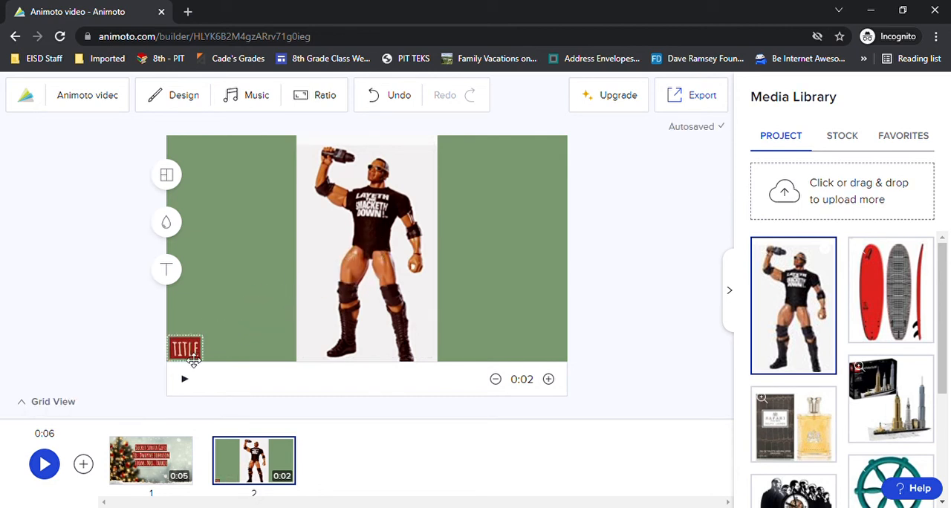
pyautogui.click(194, 357)
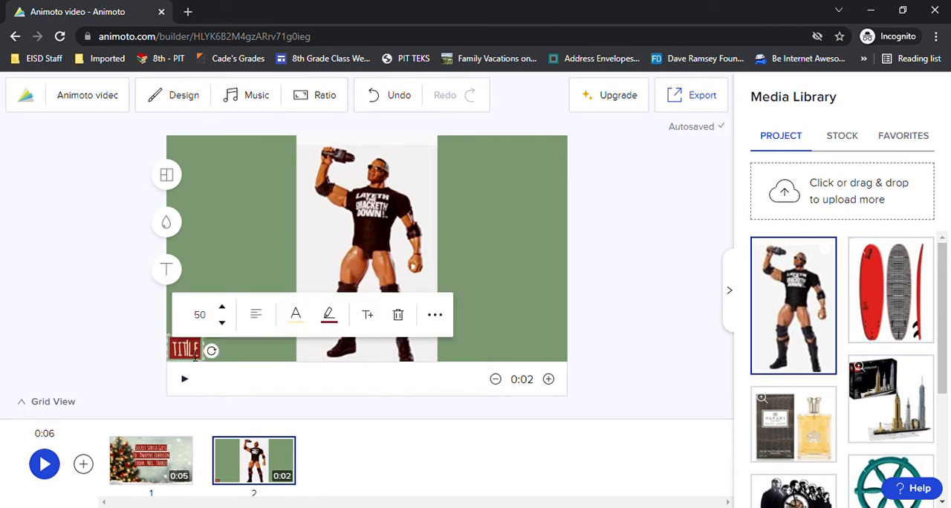
pyautogui.click(199, 315)
pyautogui.click(215, 350)
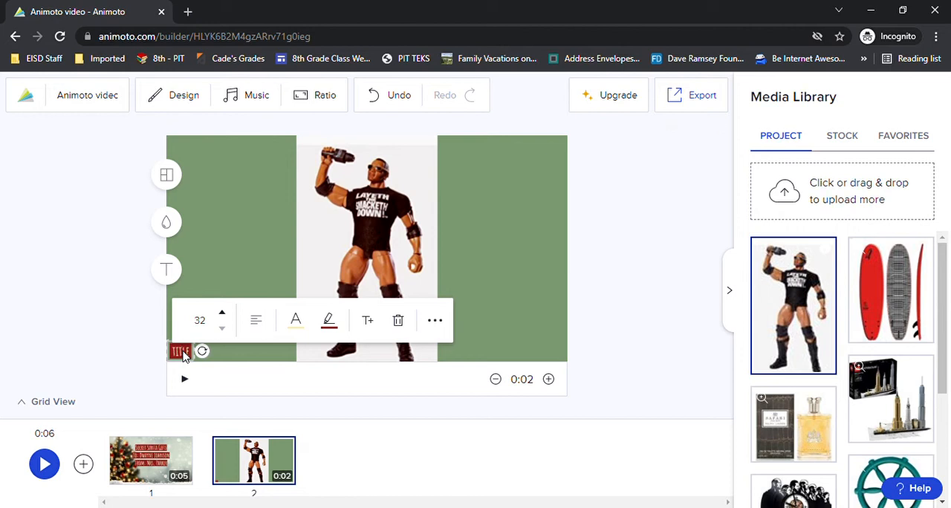
pyautogui.click(194, 357)
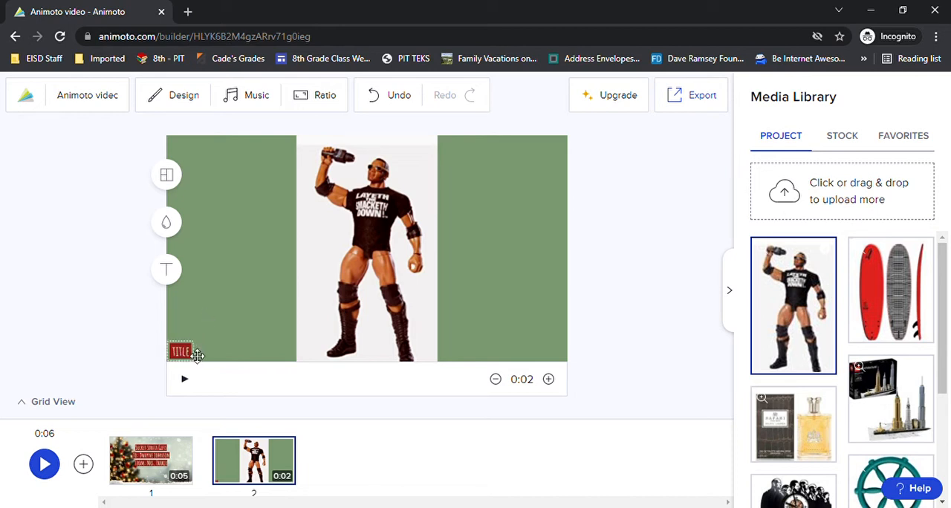
pyautogui.click(180, 355)
pyautogui.click(186, 313)
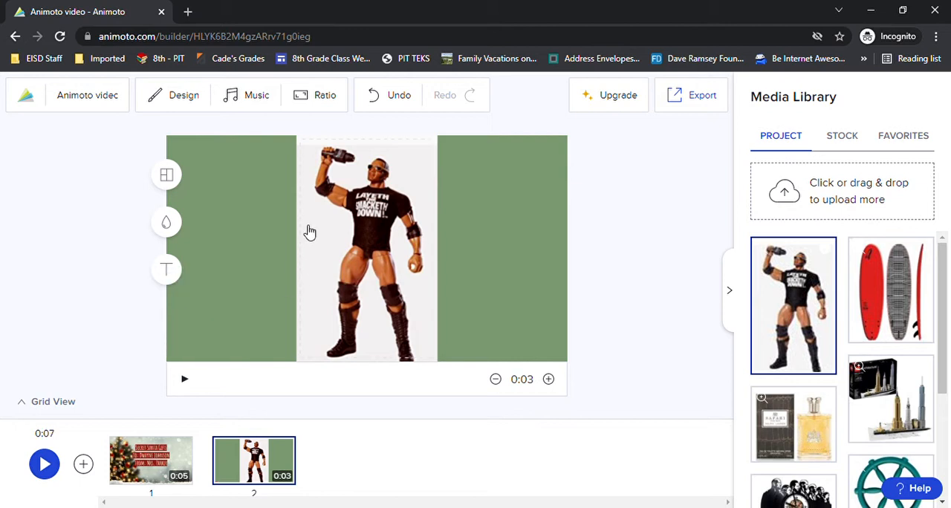
# Add a title to the action figure block, place it in the frame's lower-left corner and set its font size to 32.
pyautogui.click(166, 269)
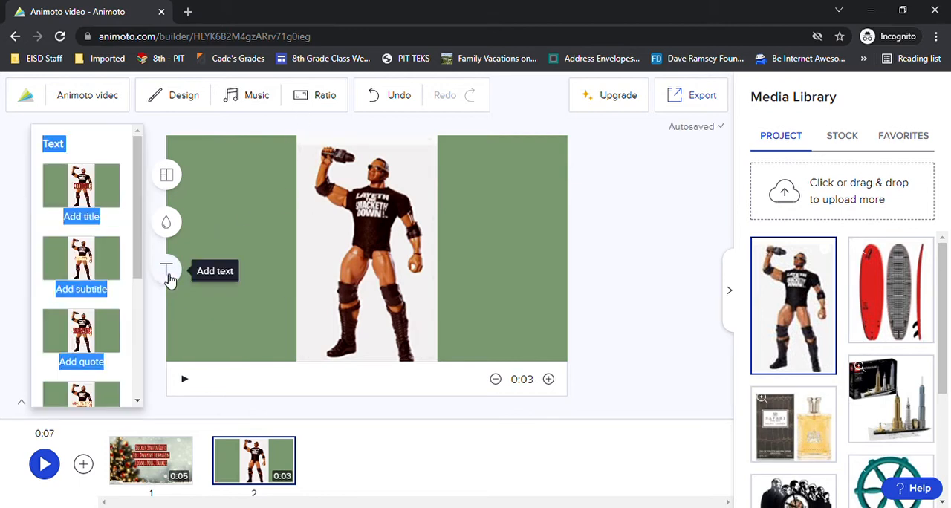
pyautogui.click(103, 191)
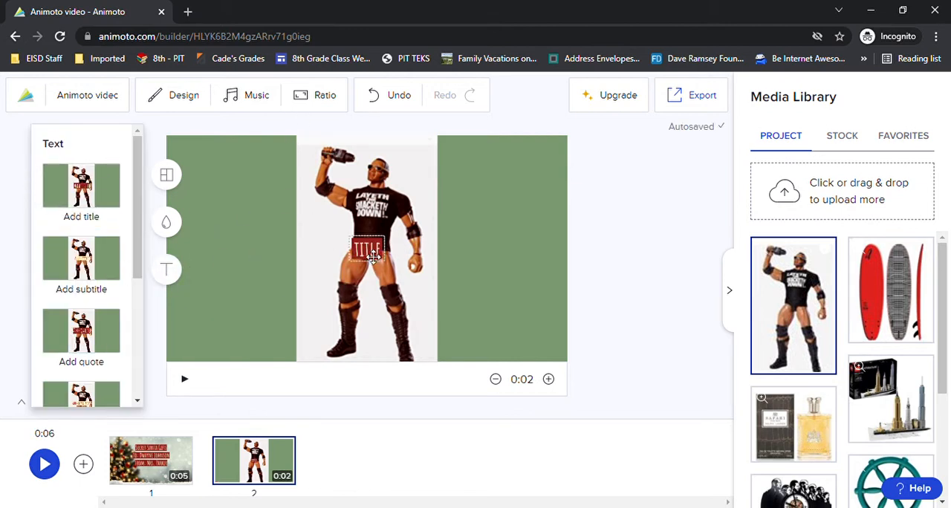
pyautogui.moveTo(378, 253); pyautogui.dragTo(185, 357)
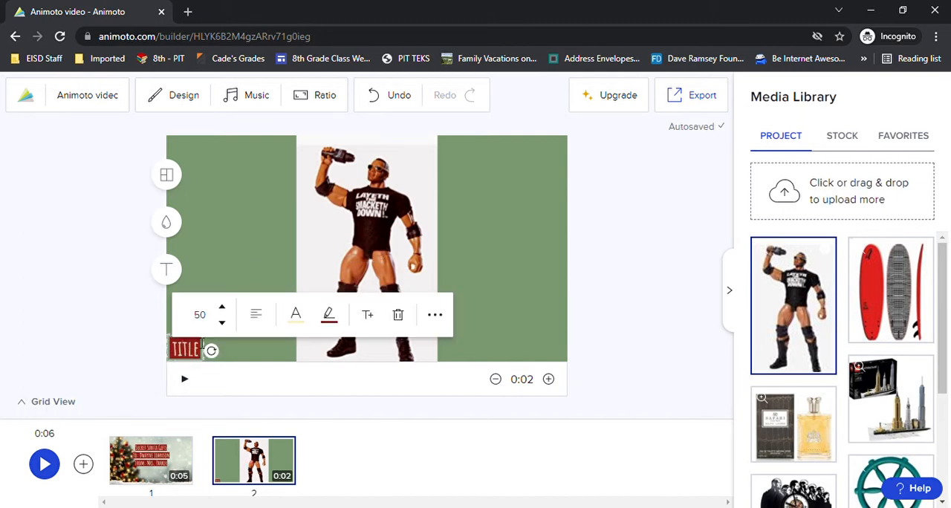
pyautogui.click(202, 316)
pyautogui.click(214, 353)
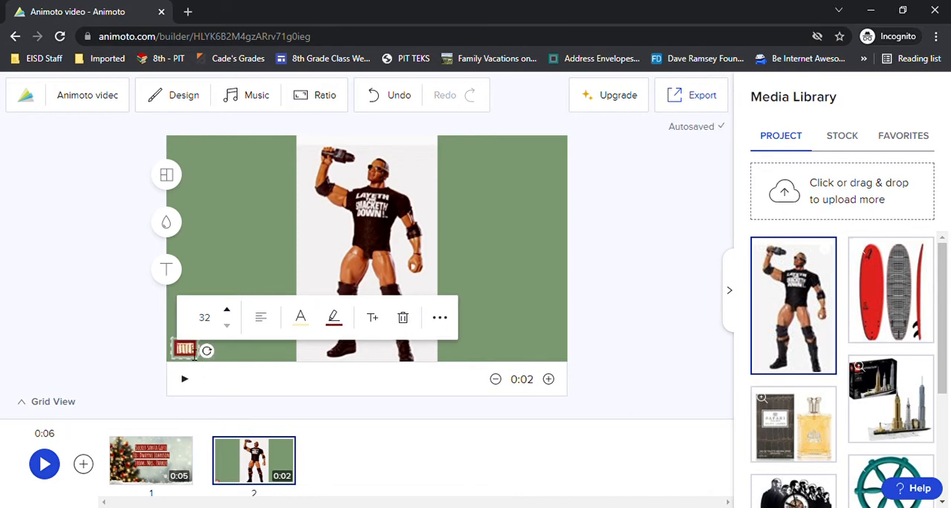
# Replace the action figure block's placeholder title with "The Rock Action Figure $29.99".
pyautogui.press('BackSpace')
pyautogui.write('The Rock')
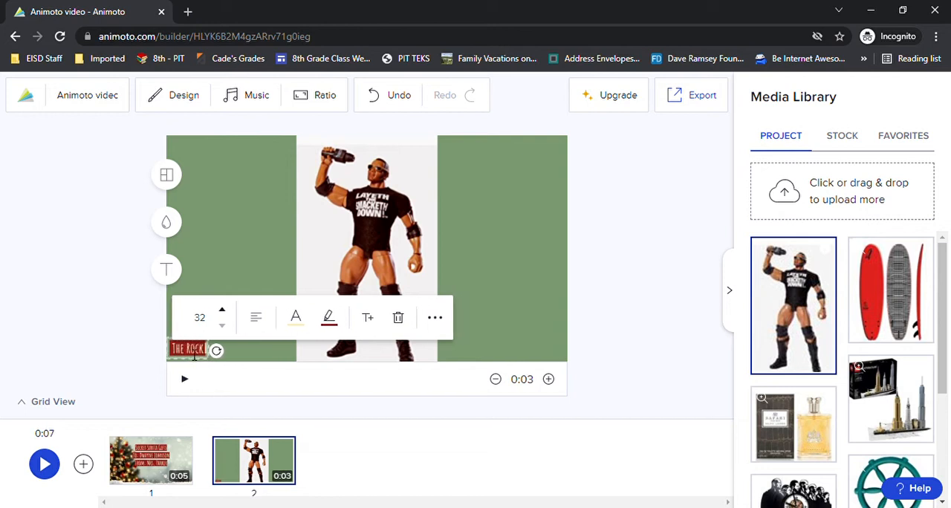
pyautogui.write(' Action Figure')
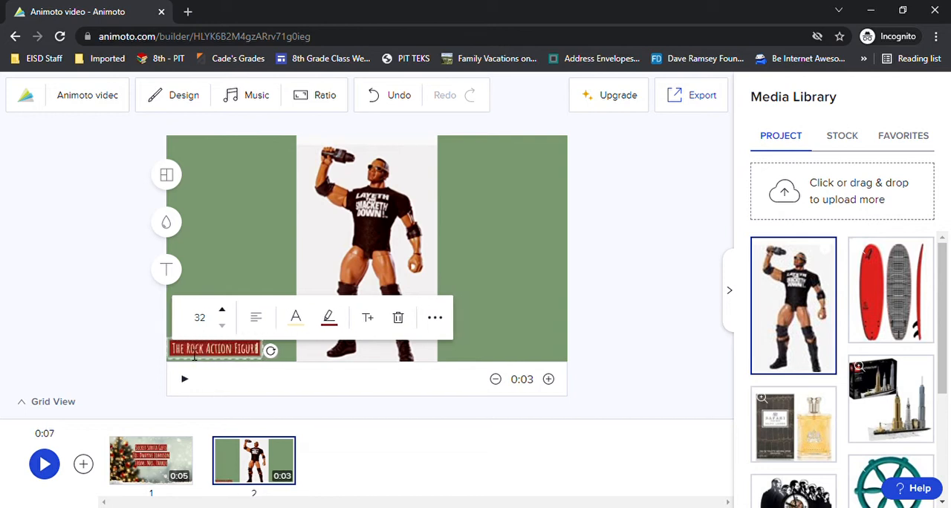
pyautogui.write(' $29.9')
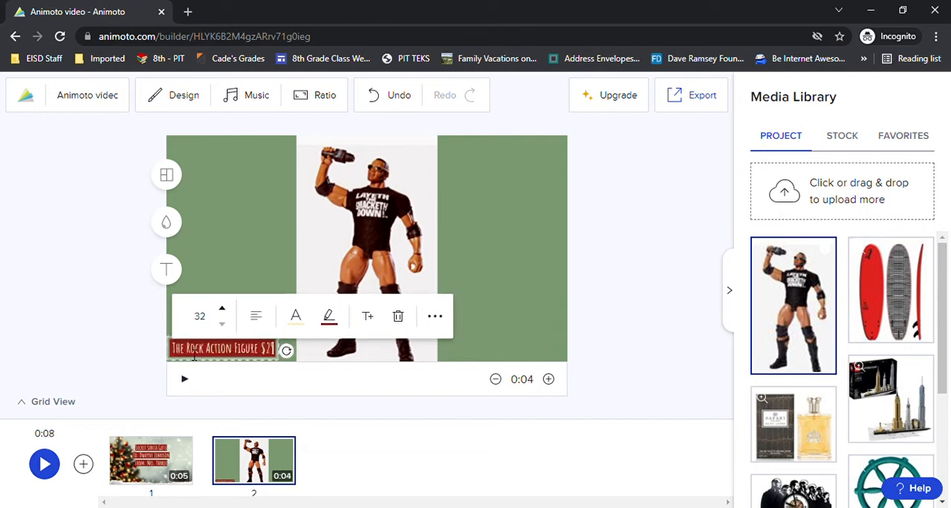
pyautogui.write('9')
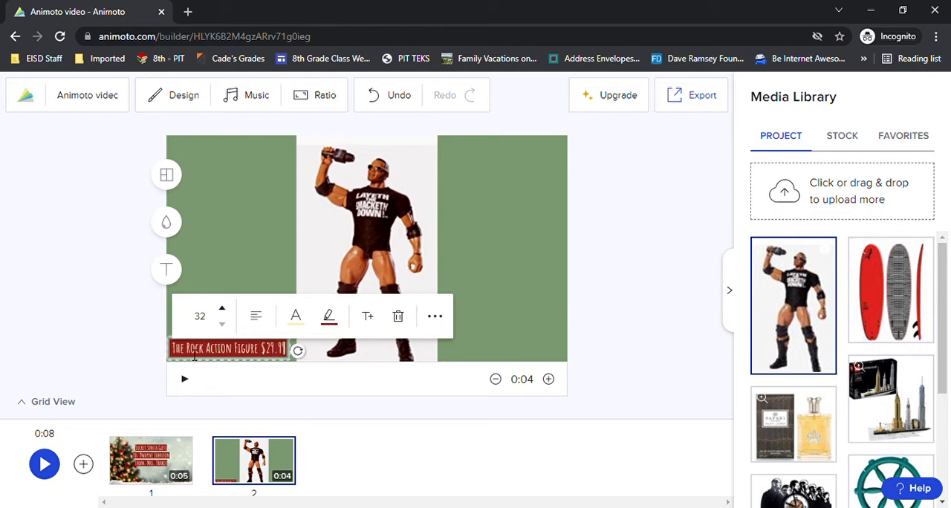
pyautogui.click(230, 215)
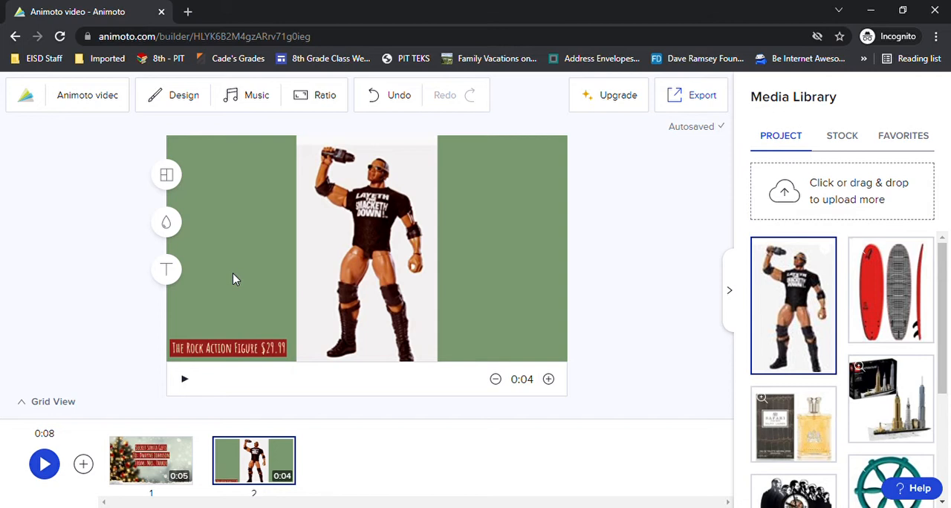
# Add the red surfboard image as the third block and scale it down to the minimum so the whole image fits.
pyautogui.moveTo(905, 297); pyautogui.dragTo(402, 491)
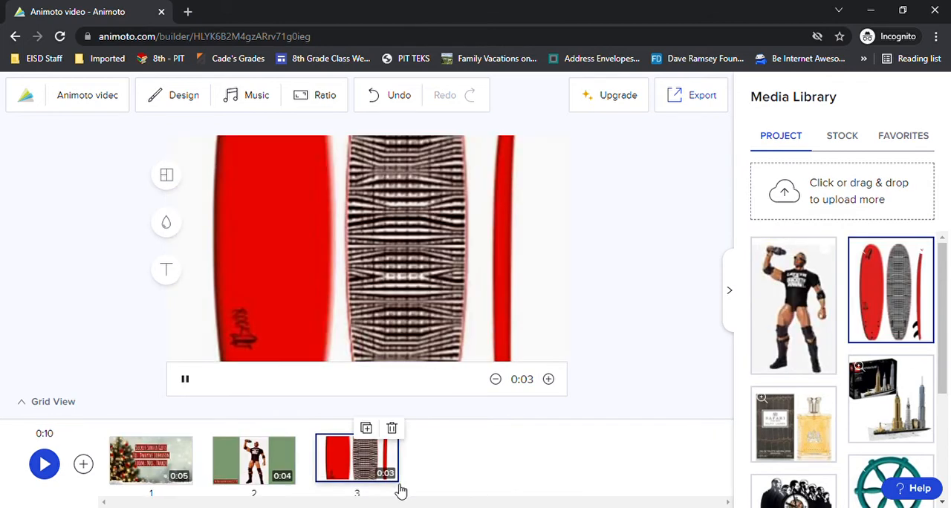
pyautogui.click(385, 227)
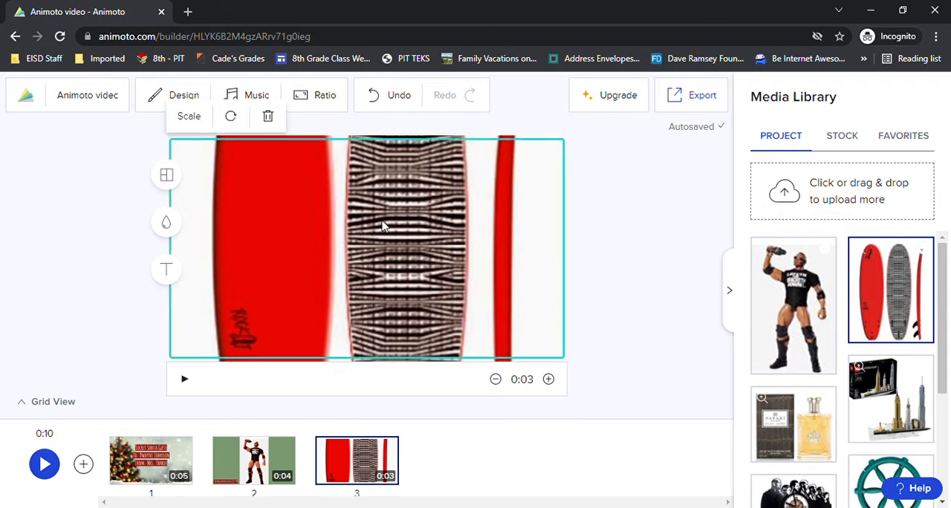
pyautogui.click(189, 117)
pyautogui.moveTo(217, 154); pyautogui.dragTo(182, 153)
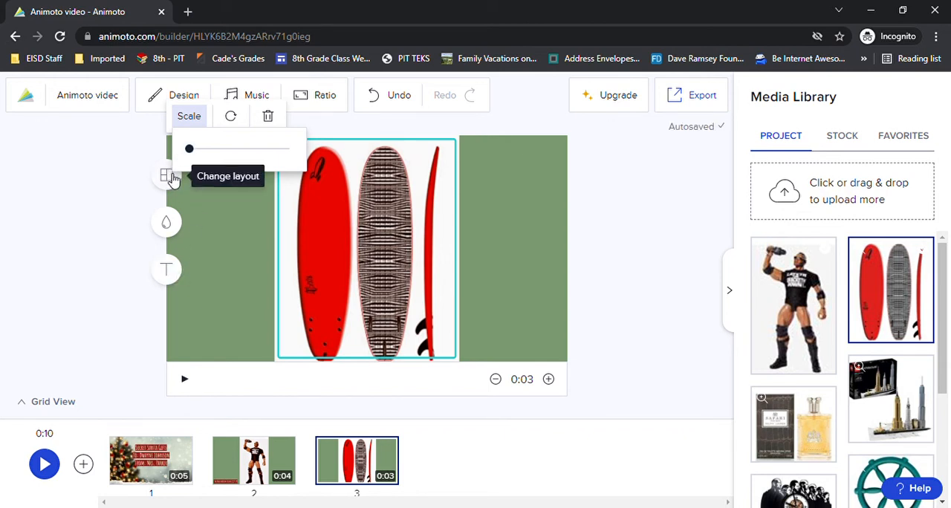
# Change the surfboard block's layout to two equal side-by-side halves, with the surfboards in the left half.
pyautogui.click(166, 177)
pyautogui.scroll(-5, 102, 272)
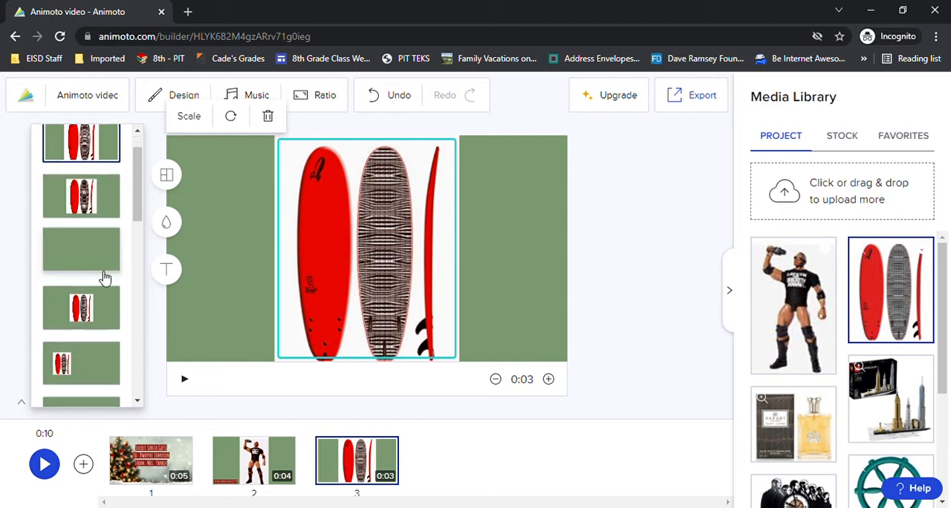
pyautogui.scroll(-2, 97, 304)
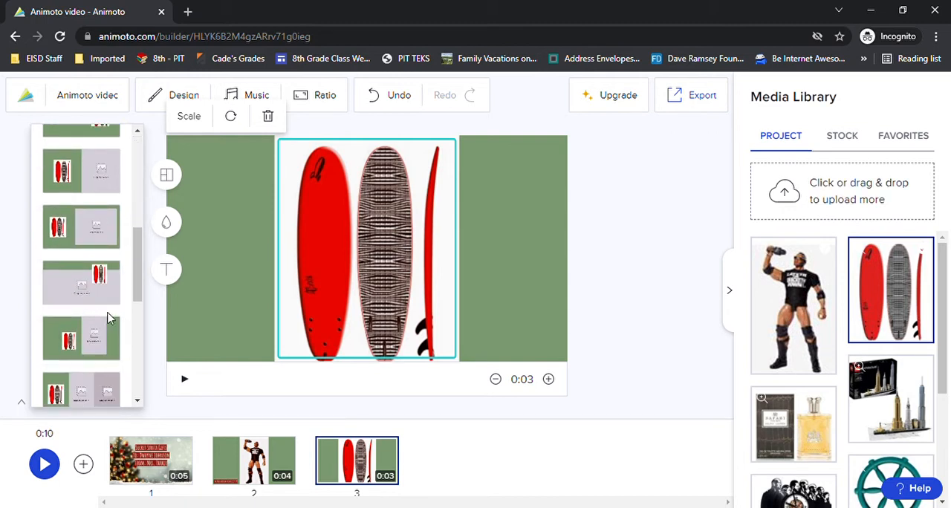
pyautogui.scroll(-3, 111, 316)
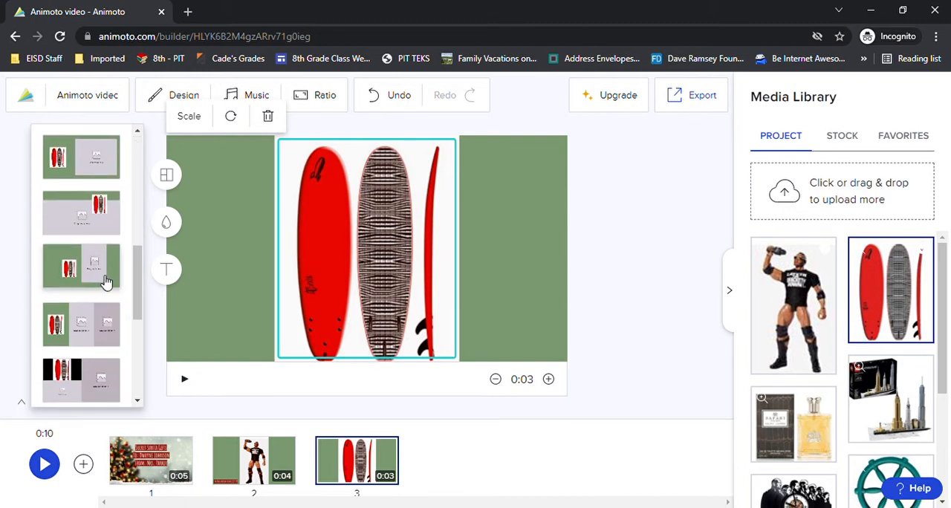
pyautogui.scroll(-5, 104, 324)
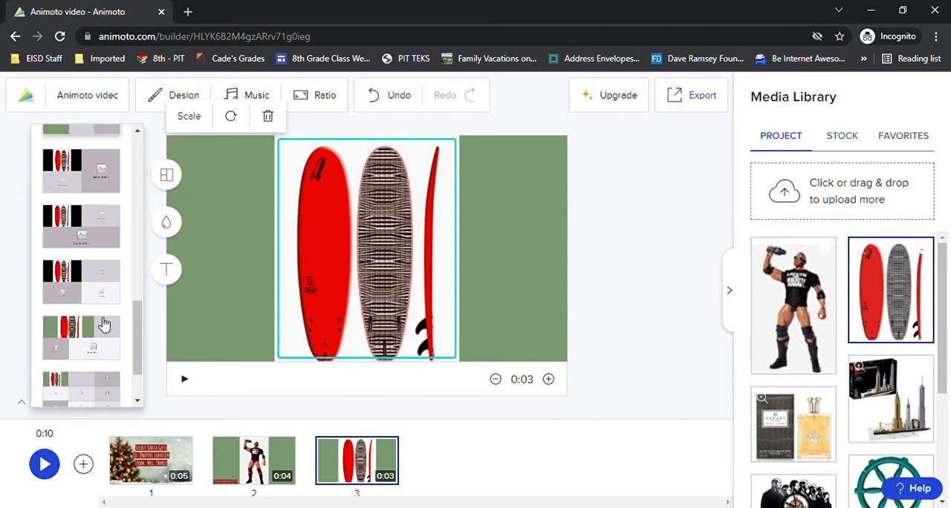
pyautogui.scroll(3, 112, 327)
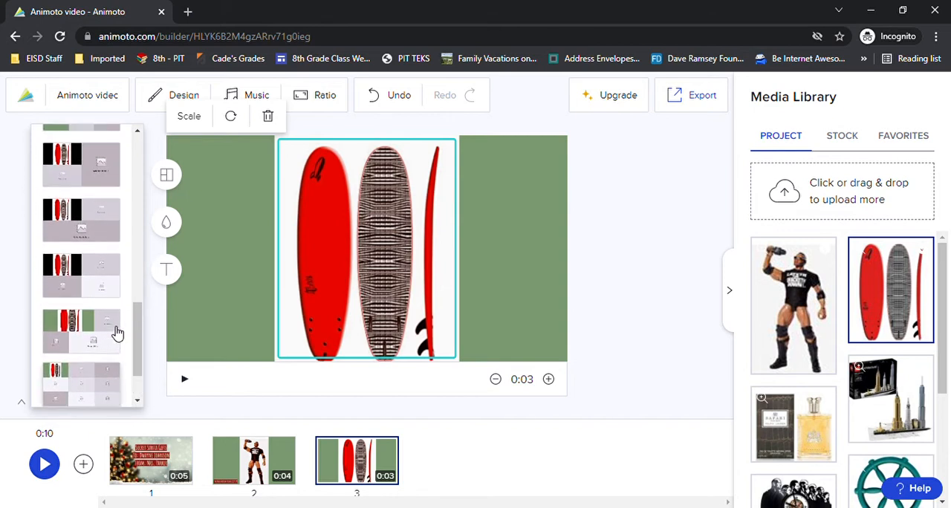
pyautogui.scroll(5, 116, 334)
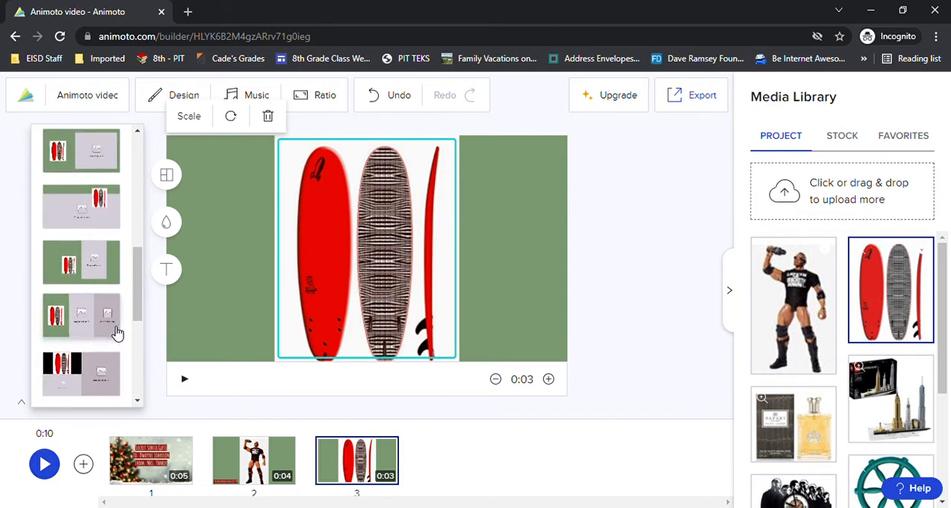
pyautogui.scroll(2, 117, 334)
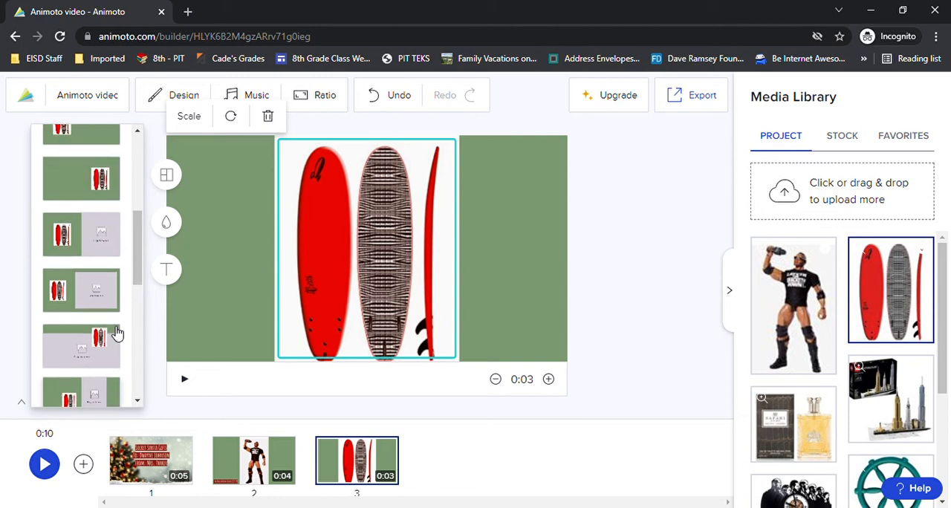
pyautogui.click(89, 236)
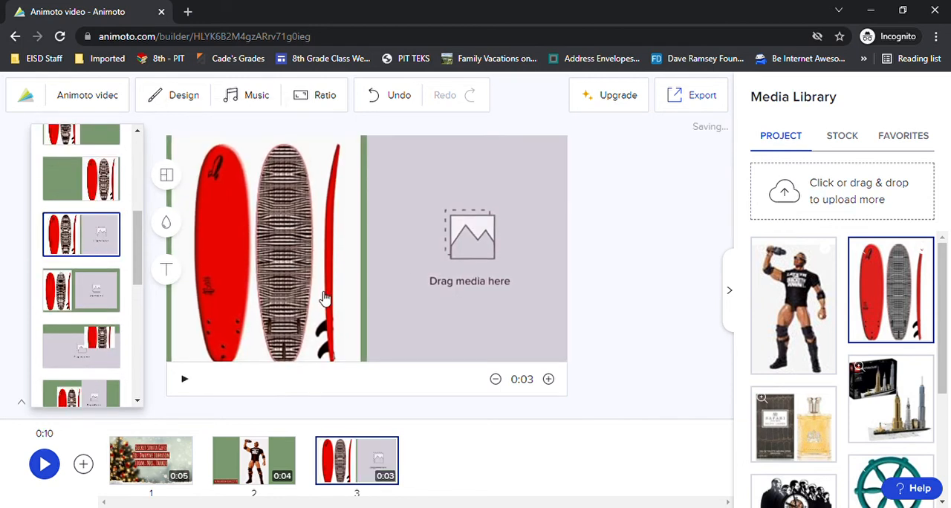
pyautogui.click(279, 297)
pyautogui.click(188, 119)
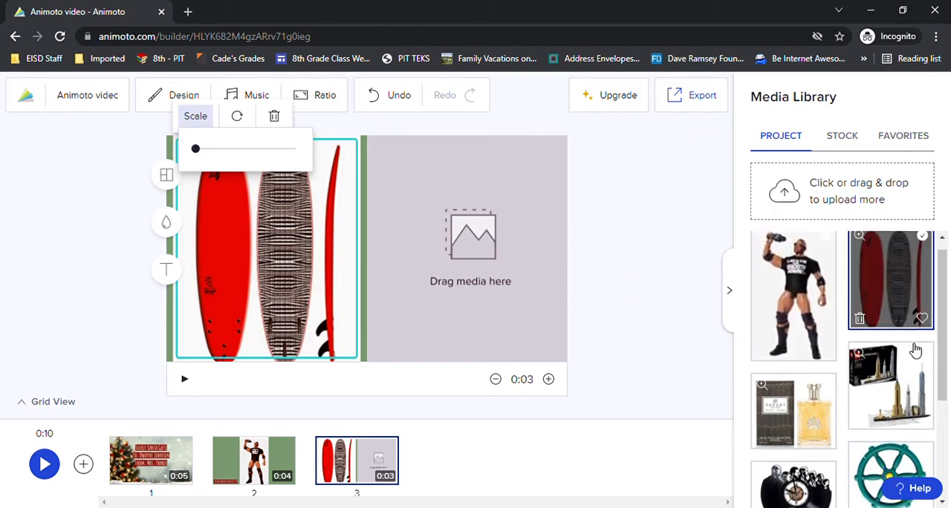
# Place the two-second lifeguard video clip in the empty right half of the surfboard block.
pyautogui.scroll(-2, 892, 356)
pyautogui.scroll(-1, 890, 368)
pyautogui.moveTo(801, 450); pyautogui.dragTo(459, 254)
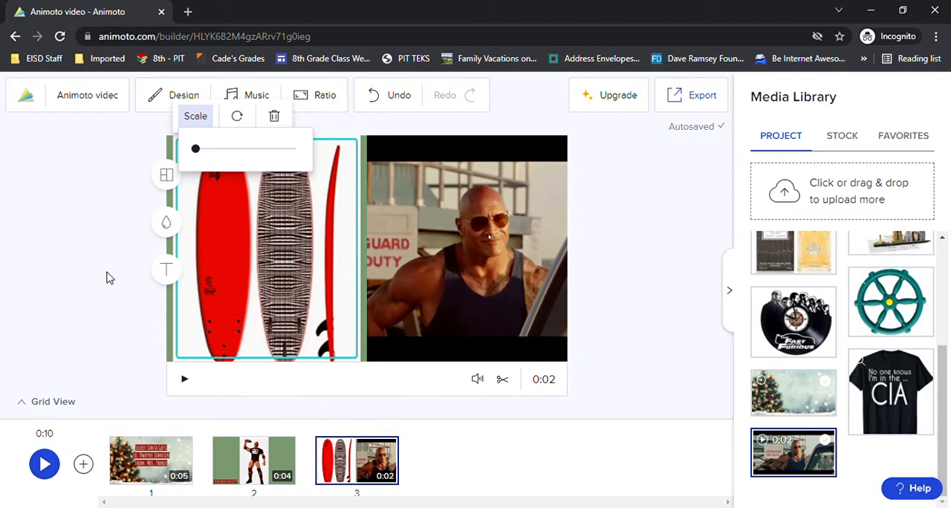
# Add a title to the surfboard block in the frame's lower-left corner and select its placeholder text.
pyautogui.click(170, 276)
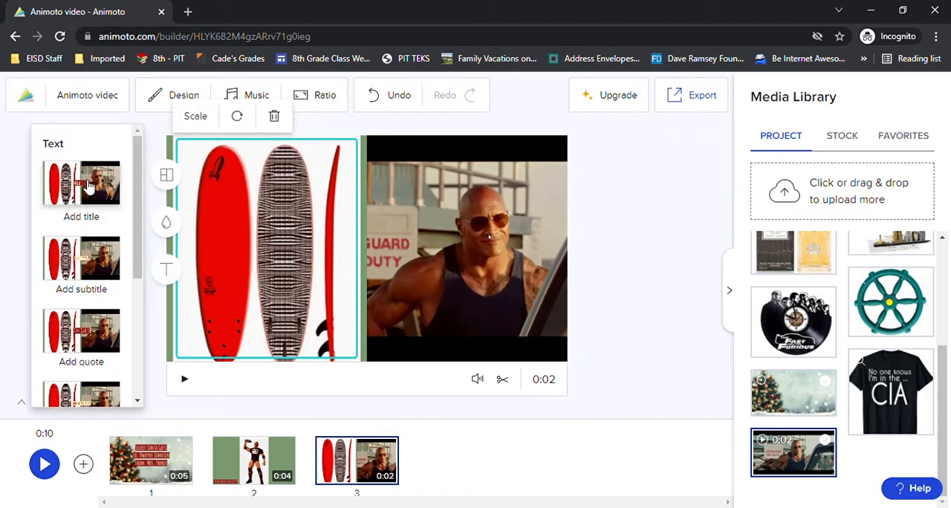
pyautogui.moveTo(81, 187); pyautogui.dragTo(183, 373)
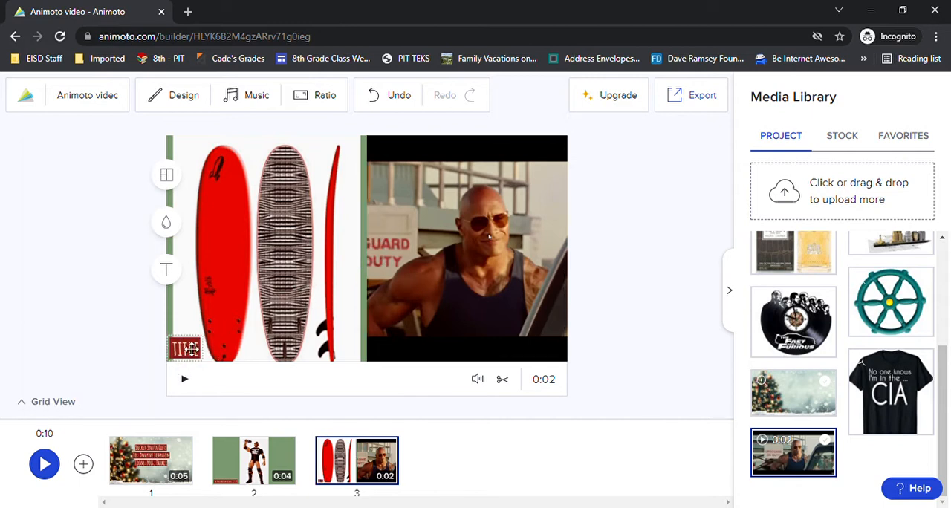
pyautogui.click(187, 349)
pyautogui.doubleClick(190, 351)
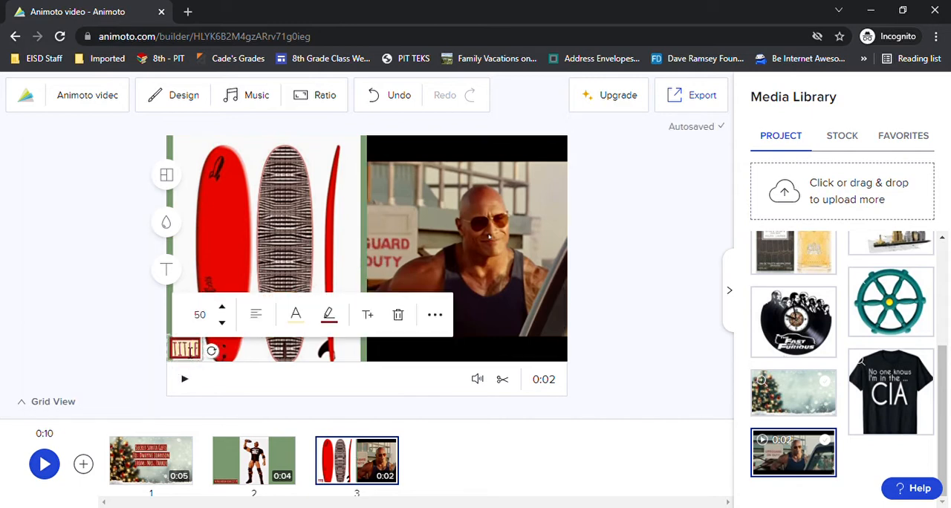
# Enter "Action Wave Surf Board $349.99" as the surfboard block's title and set its font size to 32.
pyautogui.write('A')
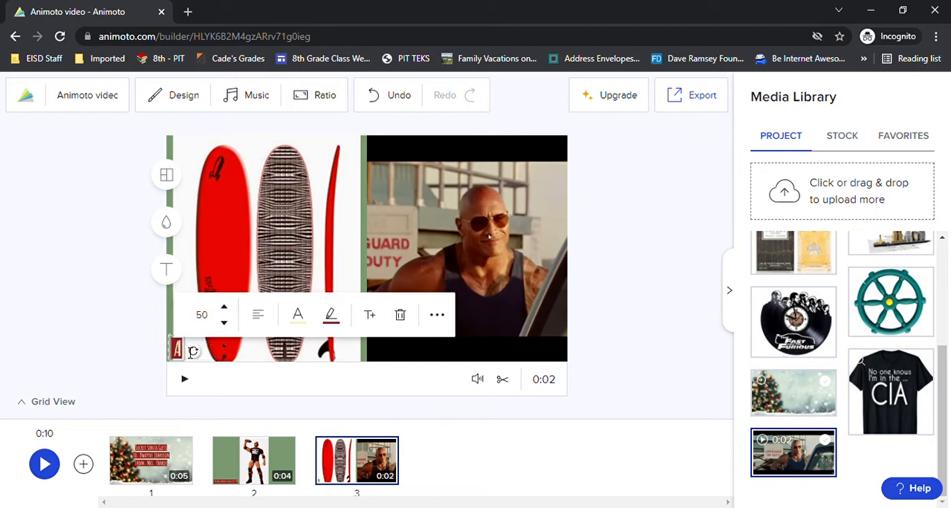
pyautogui.write('CTION Wave Surv')
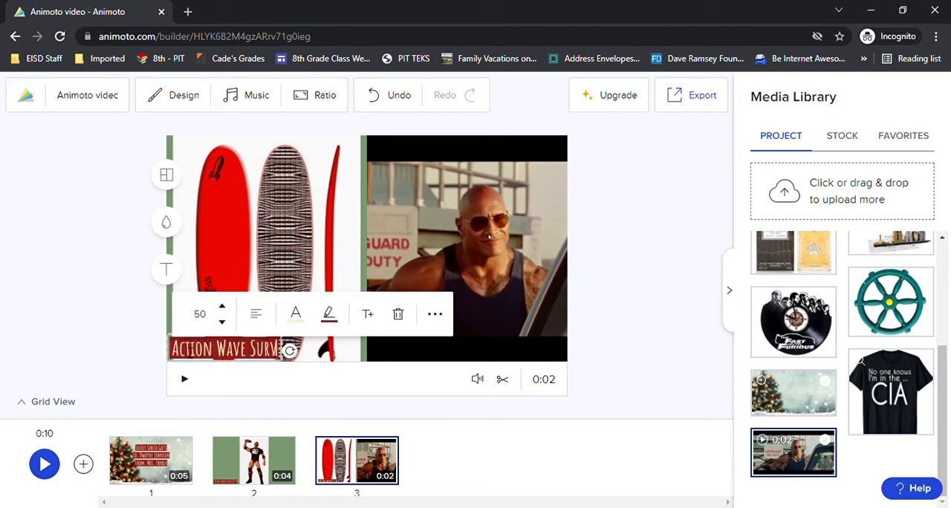
pyautogui.press('BackSpace')
pyautogui.write('f Board $')
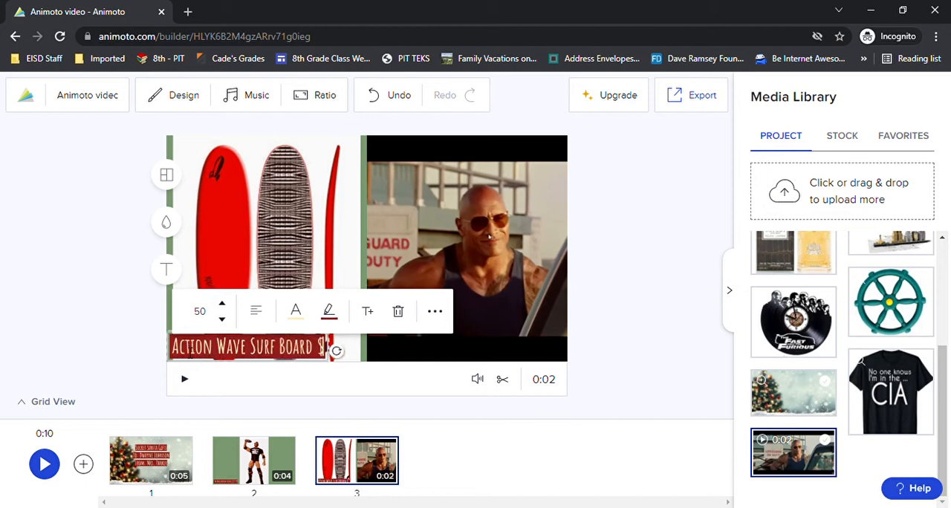
pyautogui.write('349.99')
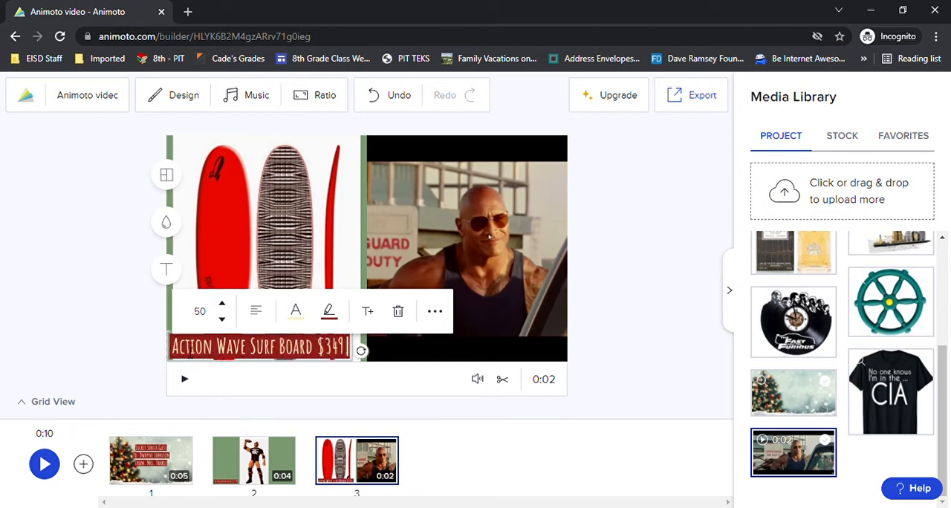
pyautogui.click(205, 313)
pyautogui.click(214, 349)
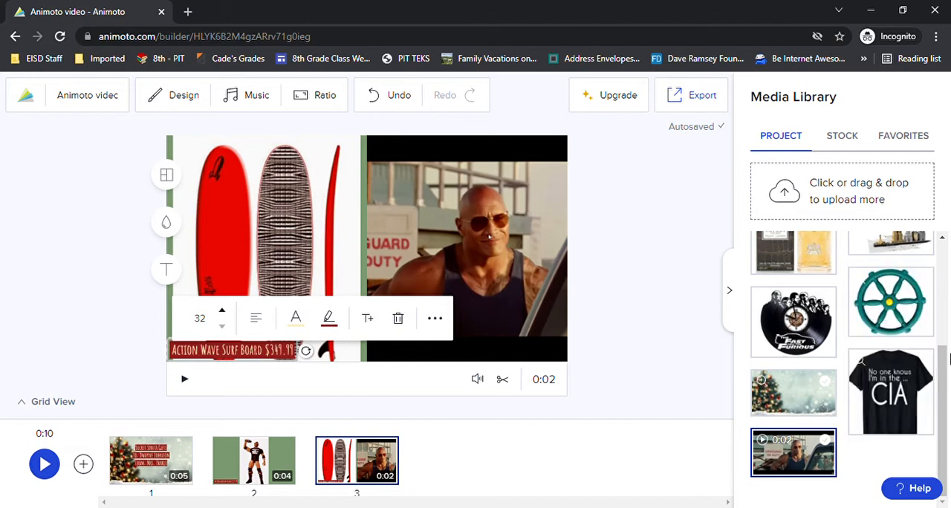
pyautogui.click(931, 405)
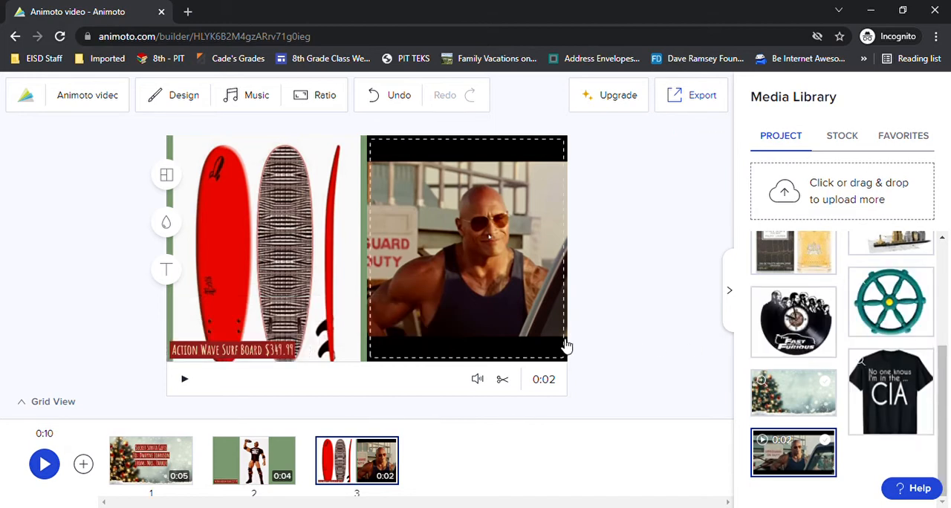
# Add the Safari cologne, skyline building set and Fast and Furious clock images as the fourth, fifth and sixth blocks.
pyautogui.scroll(2, 877, 319)
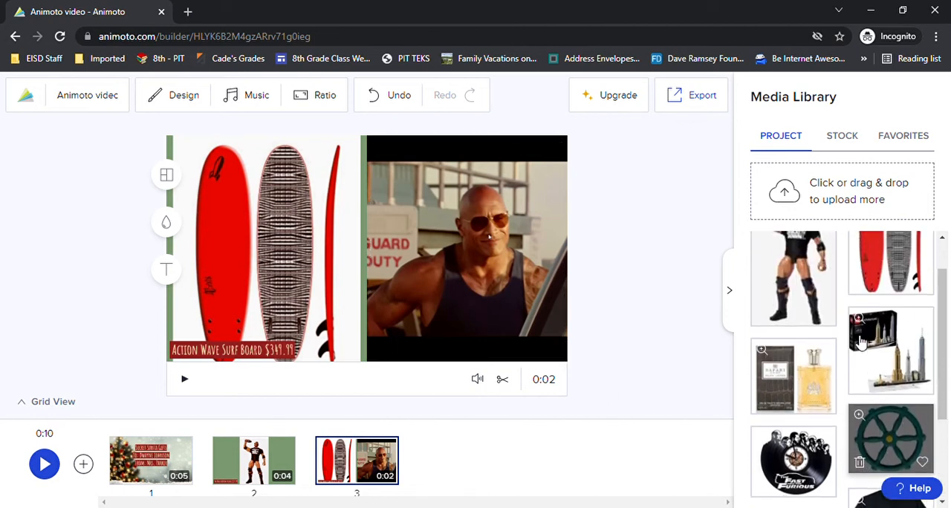
pyautogui.moveTo(790, 378); pyautogui.dragTo(475, 468)
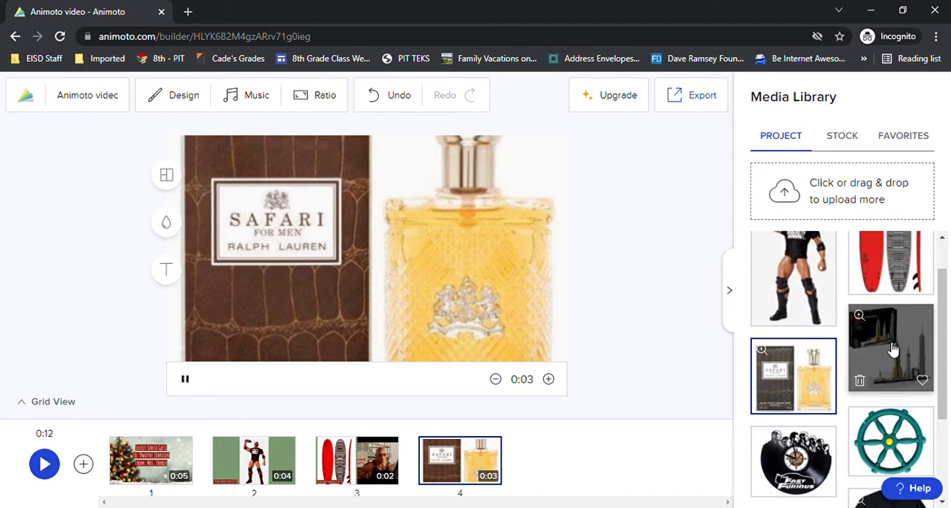
pyautogui.moveTo(894, 344); pyautogui.dragTo(569, 460)
pyautogui.scroll(-3, 825, 371)
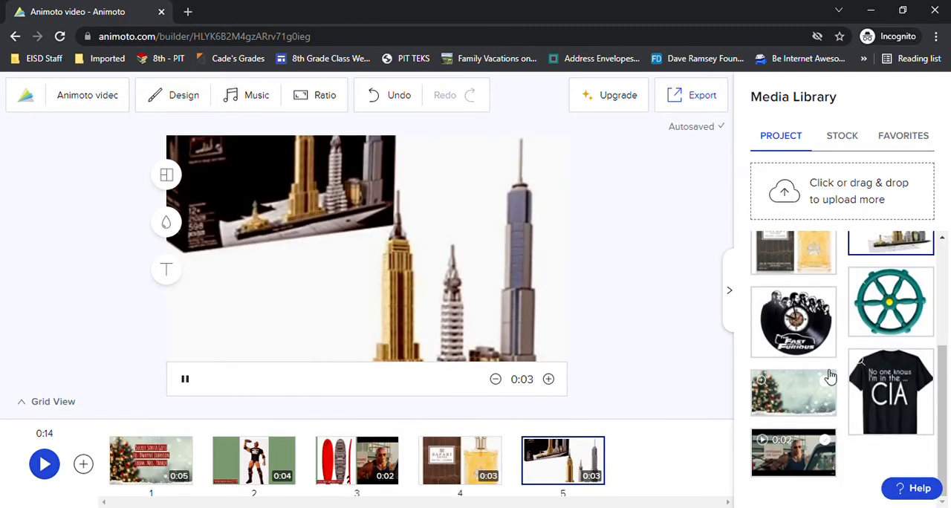
pyautogui.moveTo(814, 319); pyautogui.dragTo(719, 424)
pyautogui.moveTo(677, 447); pyautogui.dragTo(677, 448)
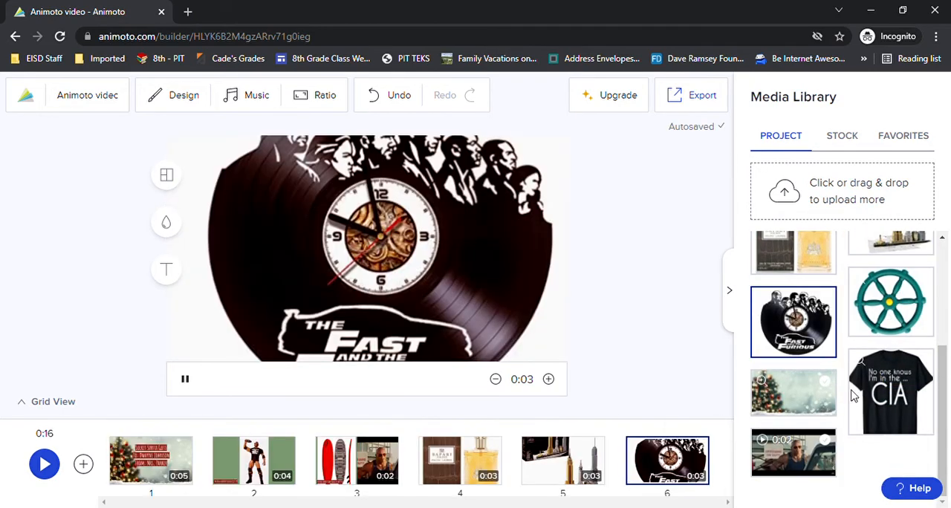
# Add the CIA T-shirt and Christmas tree background images as the seventh and eighth blocks.
pyautogui.moveTo(891, 392); pyautogui.dragTo(687, 462)
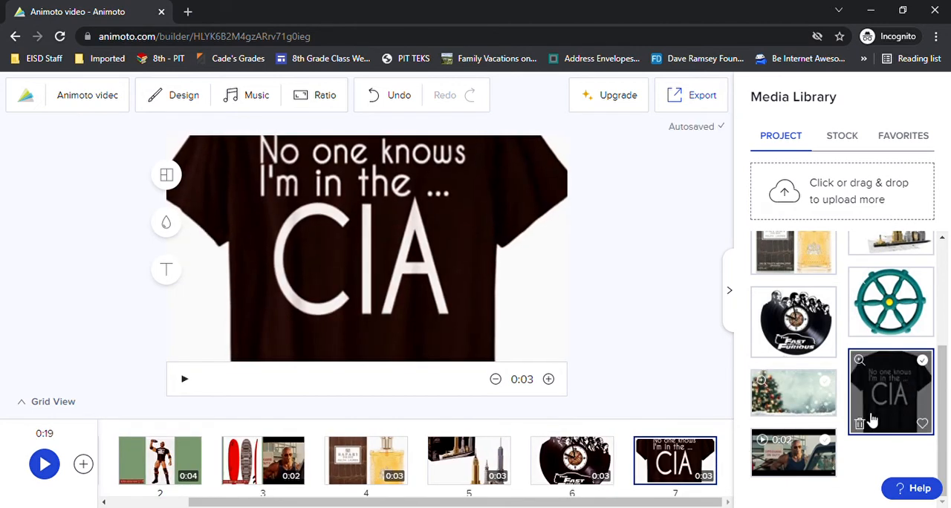
pyautogui.moveTo(793, 392); pyautogui.dragTo(696, 472)
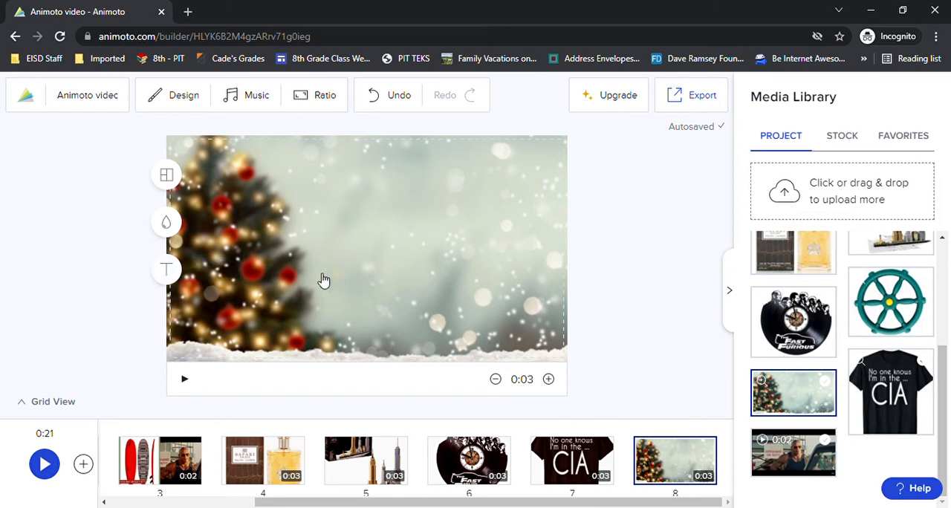
# Add a title to the Christmas tree end block reading "Total Spent $449.99" with "Merry Christmas!" on a second line.
pyautogui.click(169, 270)
pyautogui.click(81, 186)
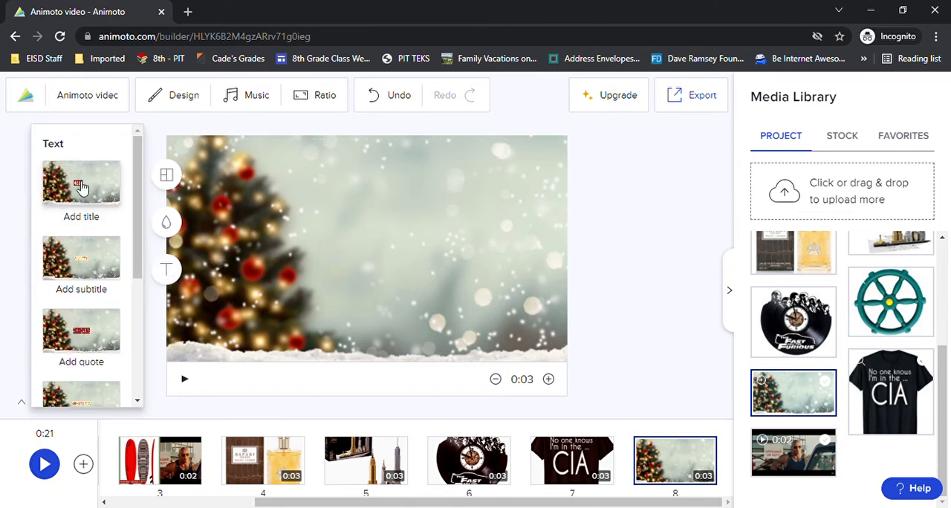
pyautogui.click(372, 251)
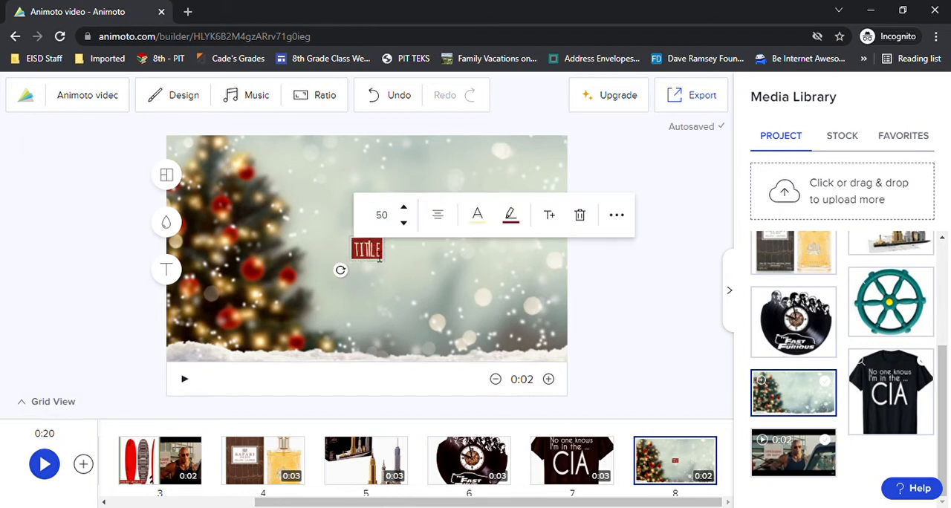
pyautogui.doubleClick(378, 253)
pyautogui.write('To')
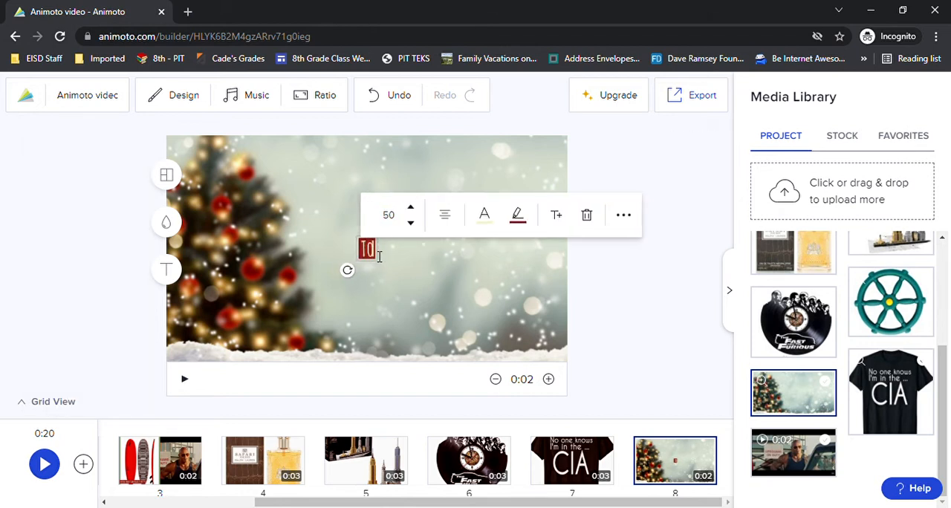
pyautogui.write('tal Spdnt')
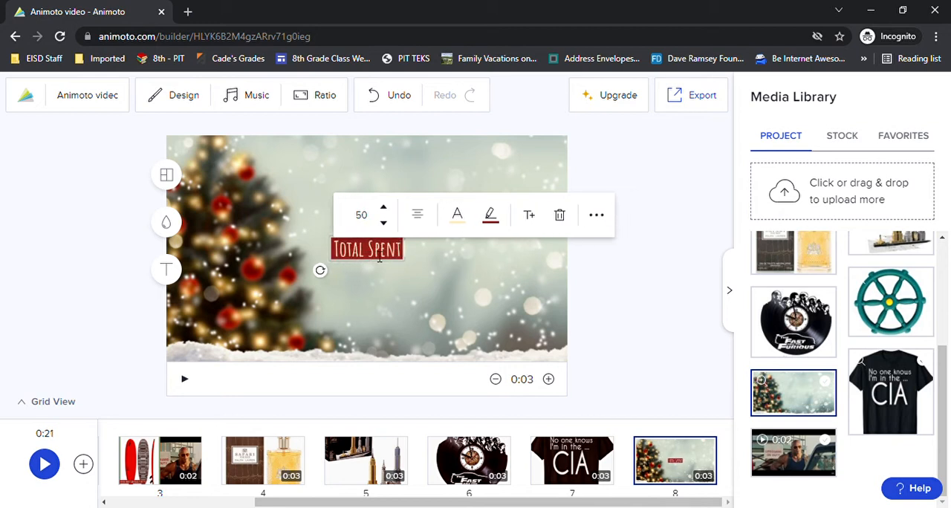
pyautogui.write(' $4')
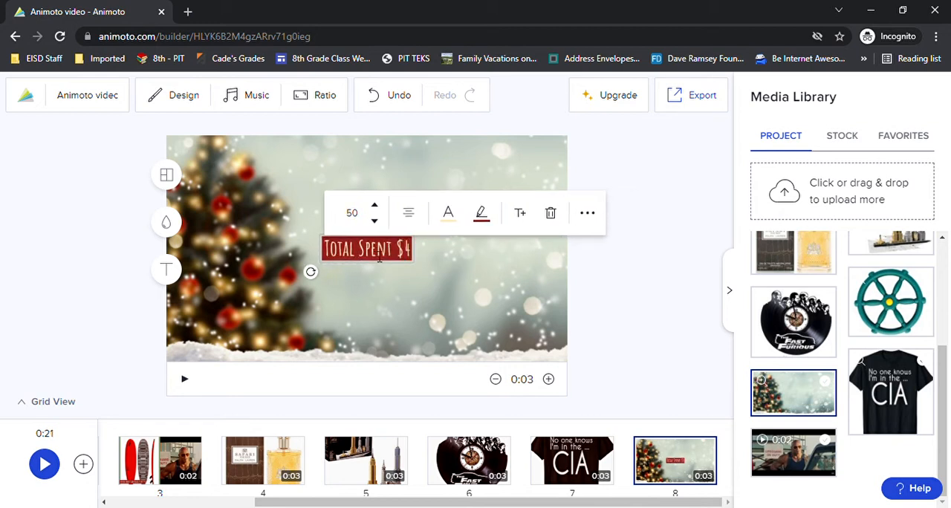
pyautogui.write('49.99')
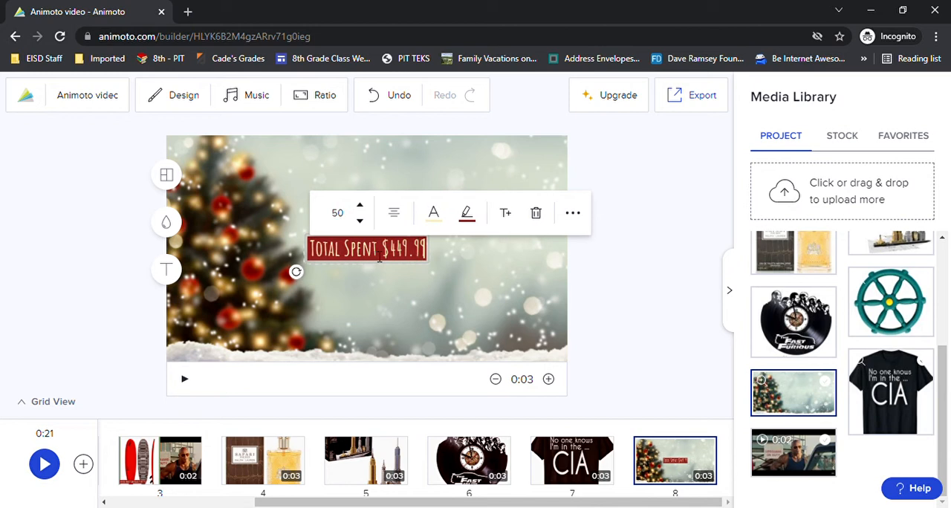
pyautogui.press('Return')
pyautogui.write('Merry')
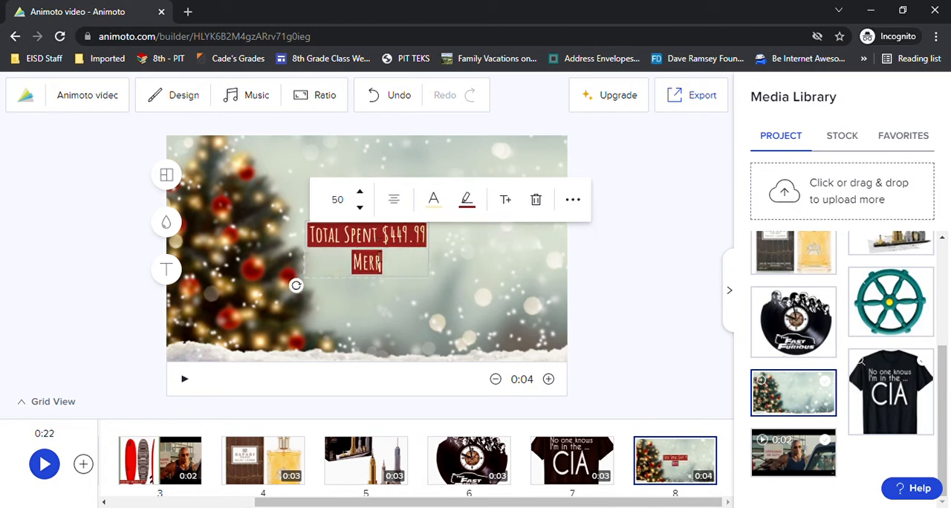
pyautogui.write(' Christmas')
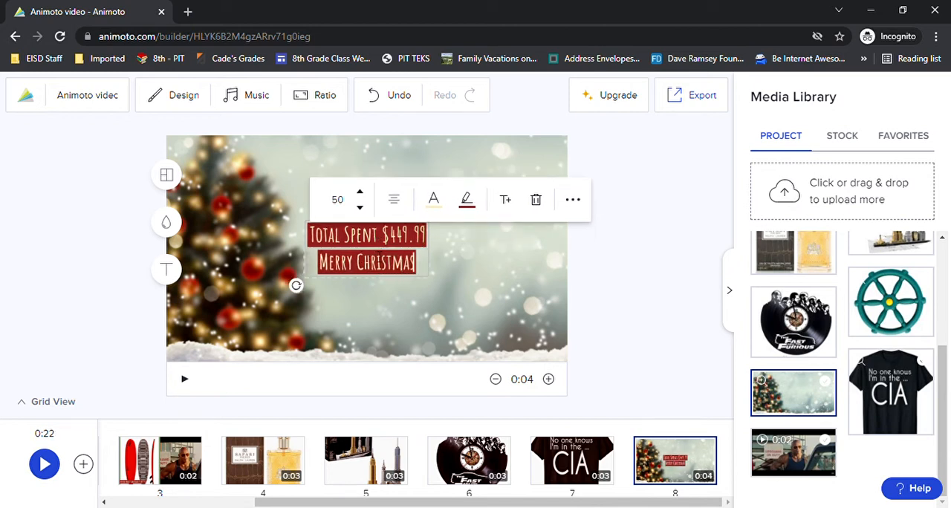
pyautogui.write('!')
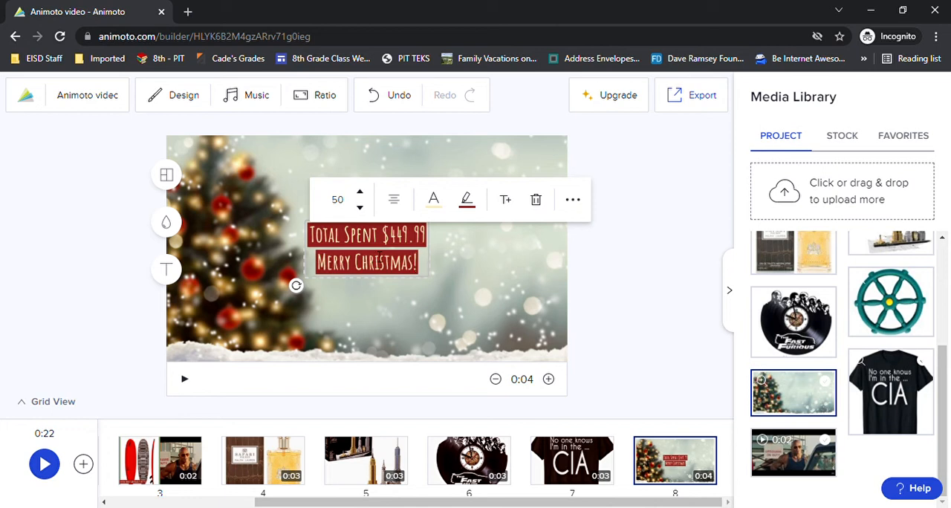
# Set the end block title's font size to 80 and deselect it.
pyautogui.click(335, 199)
pyautogui.click(350, 417)
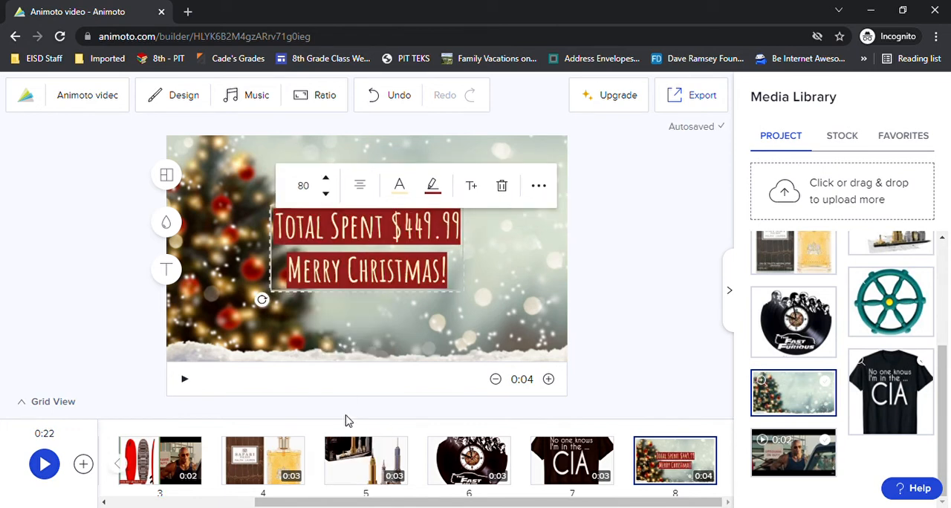
pyautogui.click(499, 270)
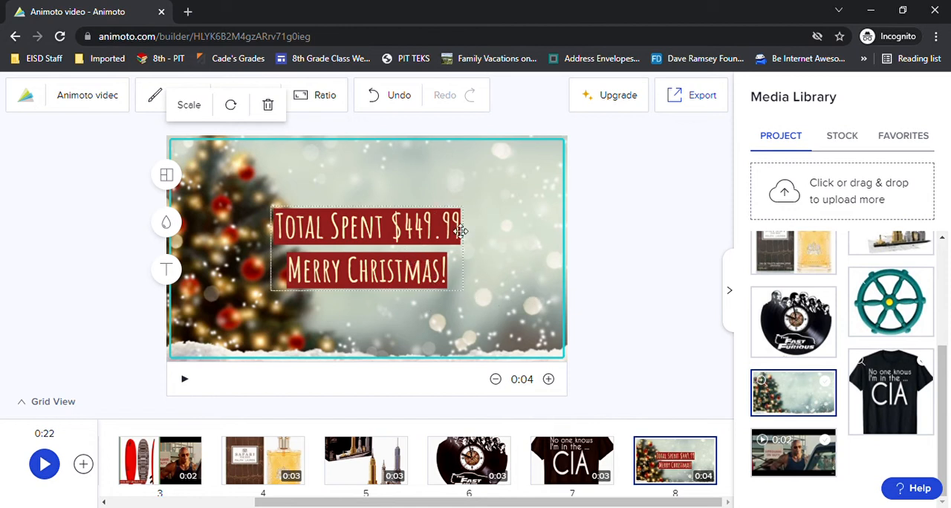
pyautogui.click(678, 273)
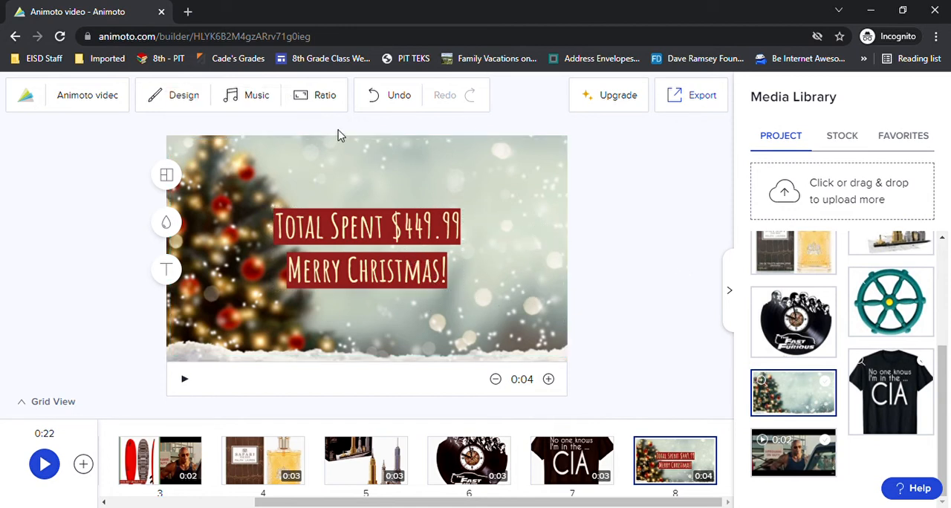
# Open the music library and view all genres to get the full song list.
pyautogui.click(239, 103)
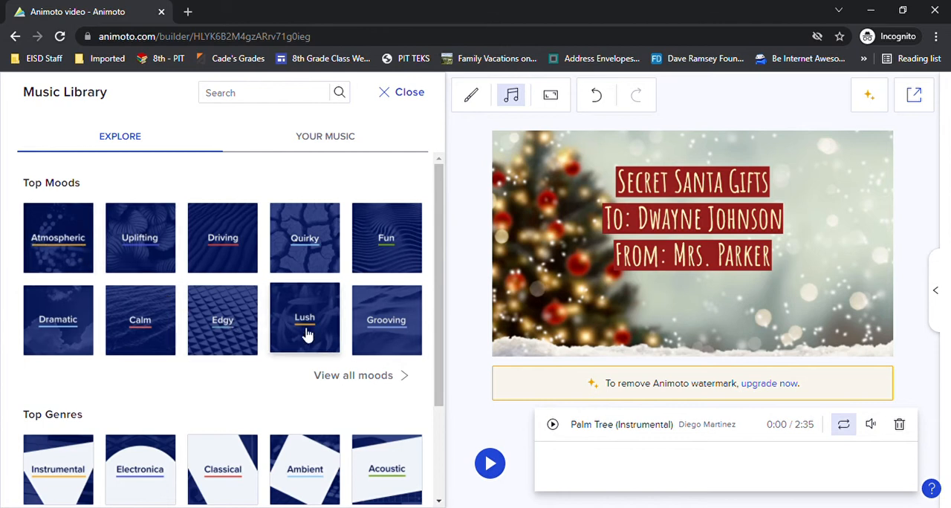
pyautogui.scroll(-2, 349, 325)
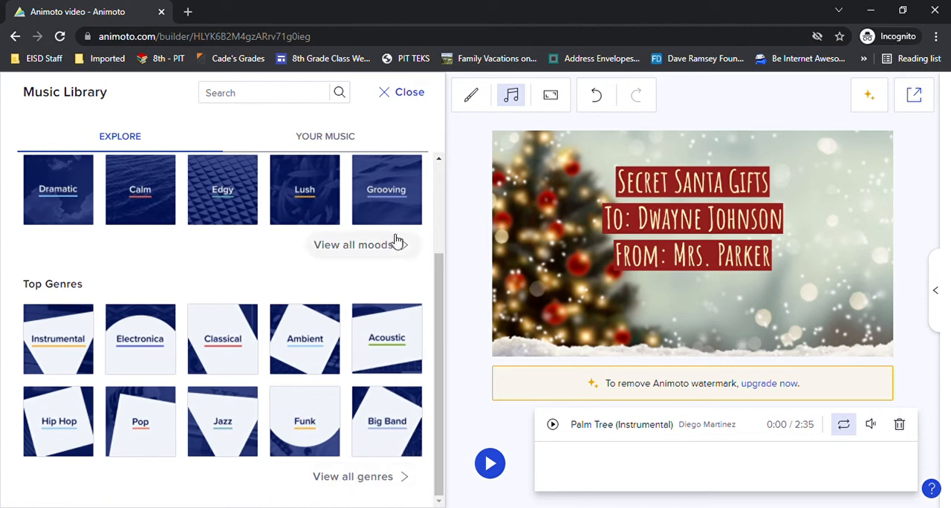
pyautogui.click(340, 481)
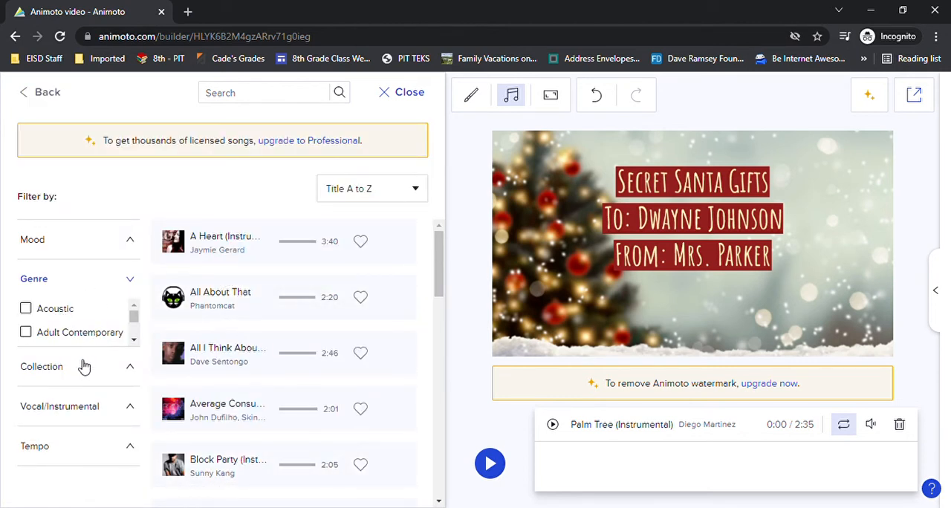
# Look through the genre, collection, vocal/instrumental and mood filters for a suitable holiday music category.
pyautogui.moveTo(134, 319); pyautogui.dragTo(130, 335)
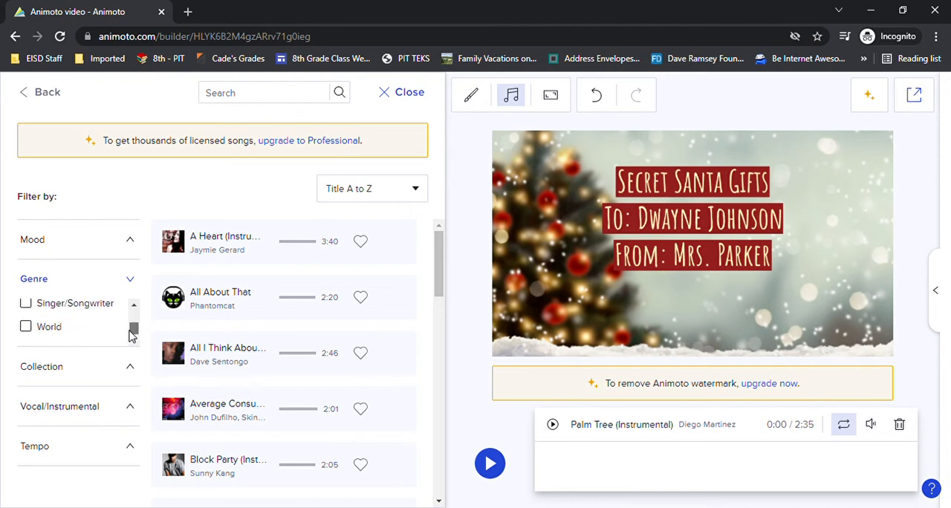
pyautogui.click(74, 372)
pyautogui.scroll(-1, 124, 354)
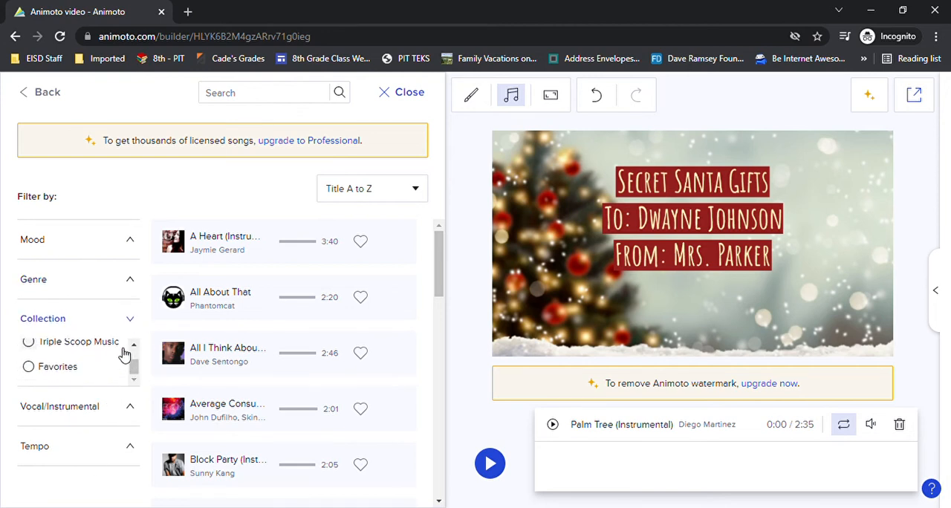
pyautogui.click(78, 409)
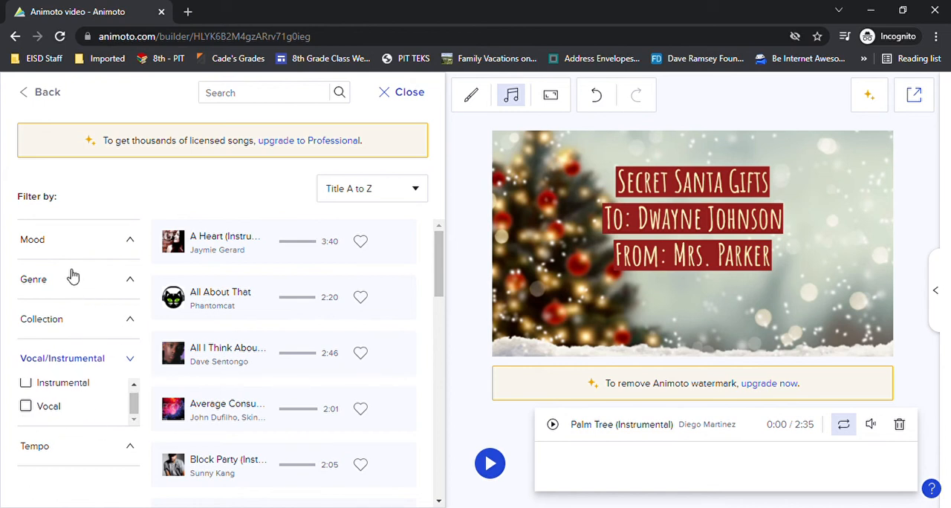
pyautogui.click(59, 248)
pyautogui.moveTo(136, 277); pyautogui.dragTo(128, 291)
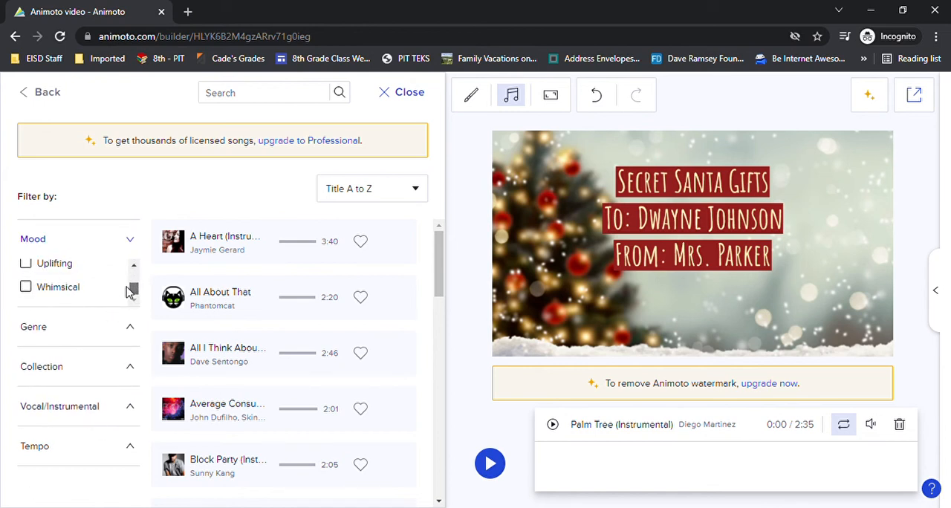
pyautogui.click(37, 328)
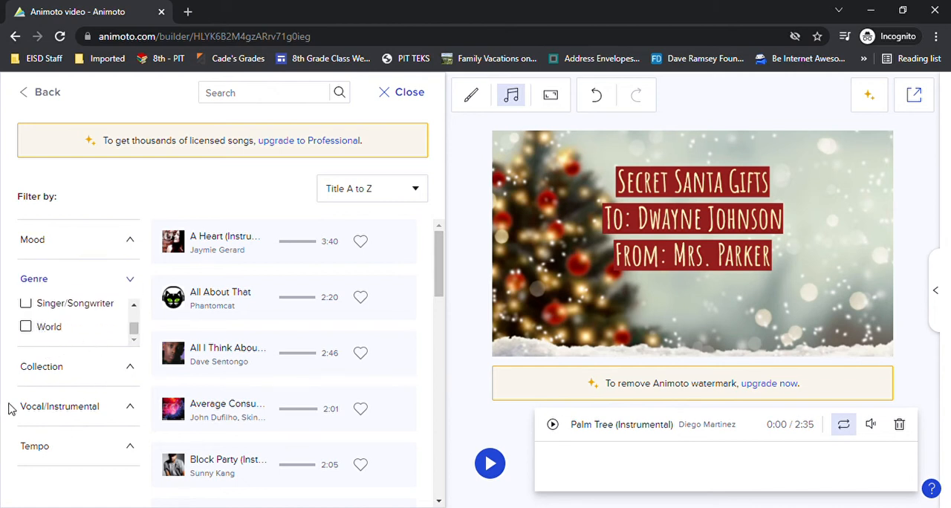
pyautogui.click(42, 371)
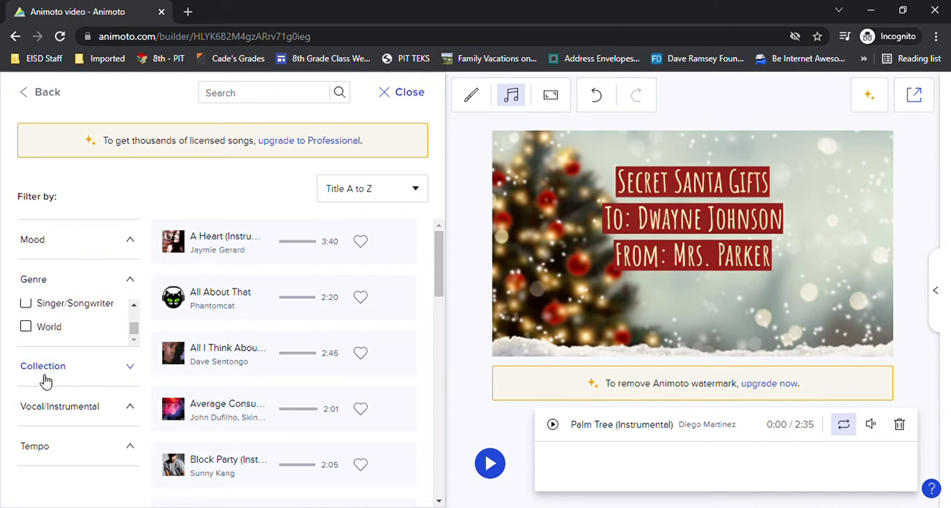
# Return to the music library overview, view all moods, and check the mood, vocal/instrumental and collection filters.
pyautogui.click(44, 94)
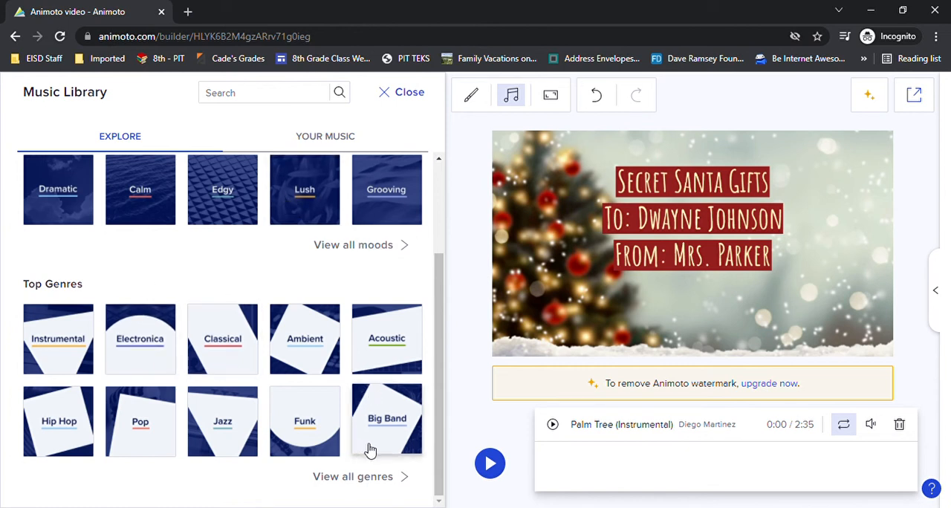
pyautogui.click(373, 249)
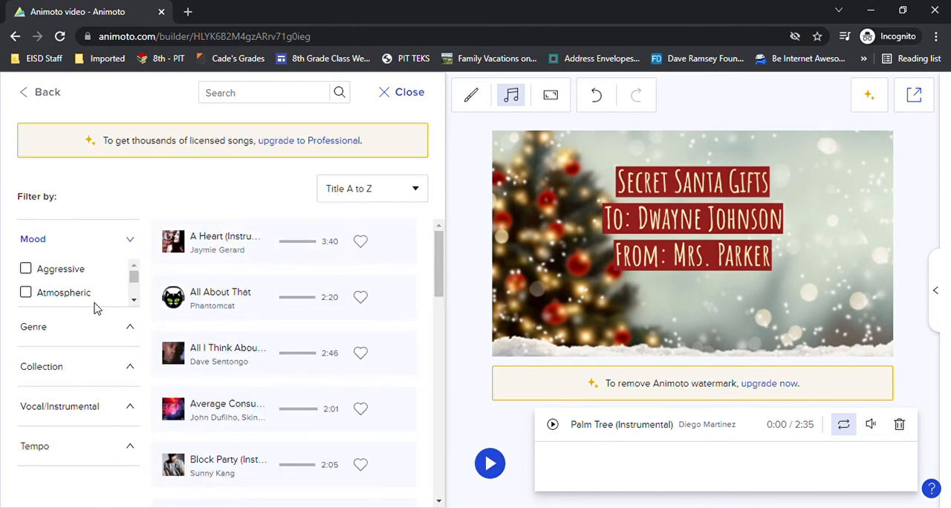
pyautogui.scroll(-2, 70, 293)
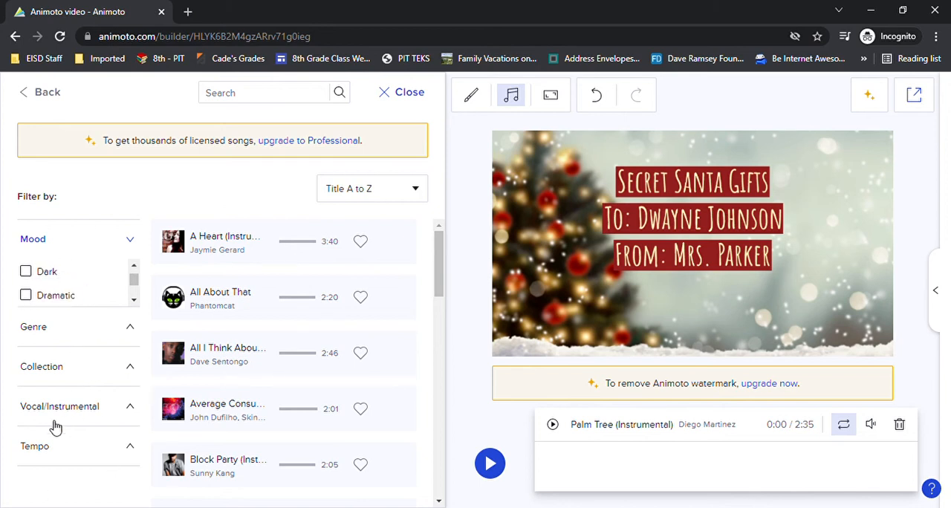
pyautogui.click(108, 406)
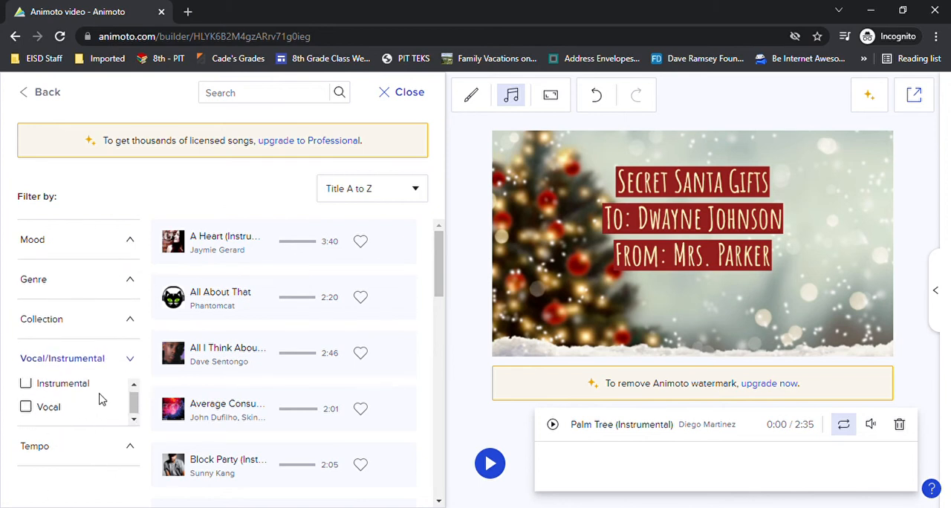
pyautogui.click(74, 319)
pyautogui.moveTo(132, 355); pyautogui.dragTo(132, 363)
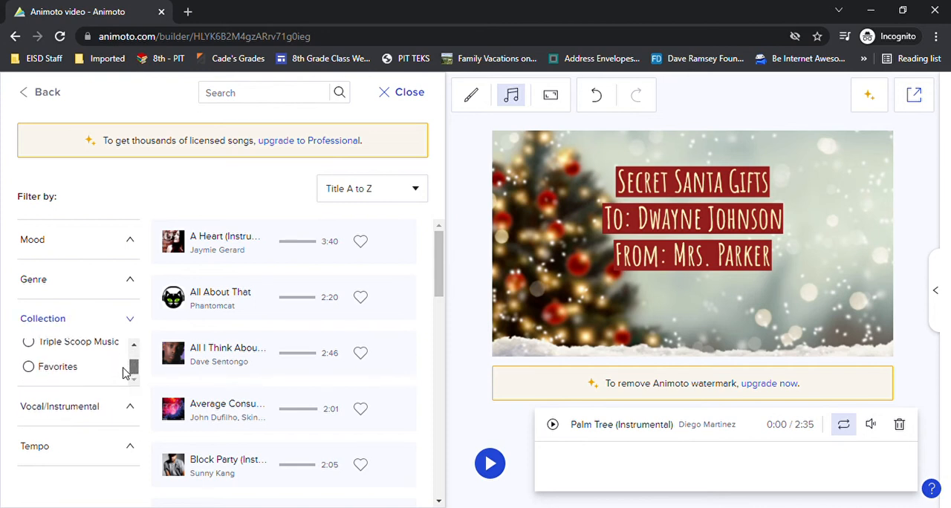
# Filter the songs by the Holiday genre and apply "Hip Hop Santa" as the video's music.
pyautogui.click(47, 291)
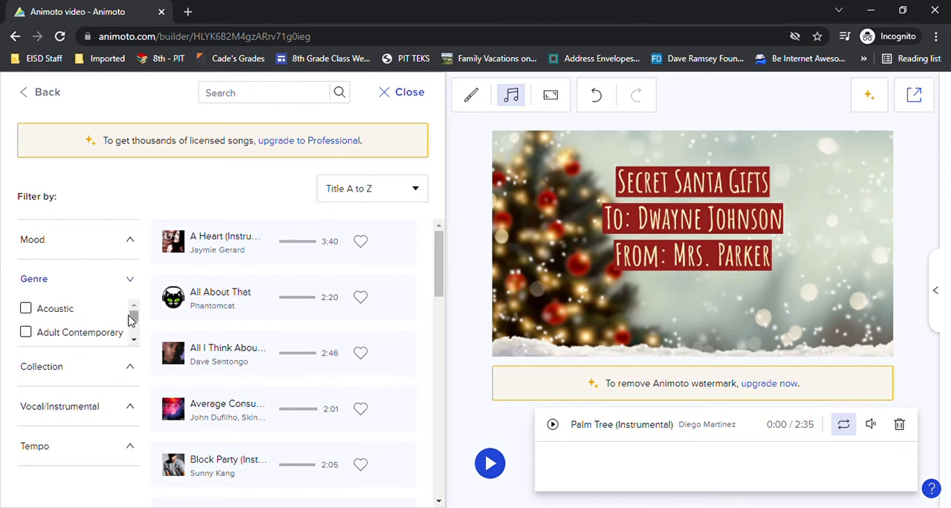
pyautogui.moveTo(130, 320)
pyautogui.mouseDown()
pyautogui.moveTo(127, 332)
pyautogui.moveTo(136, 330)
pyautogui.mouseUp()
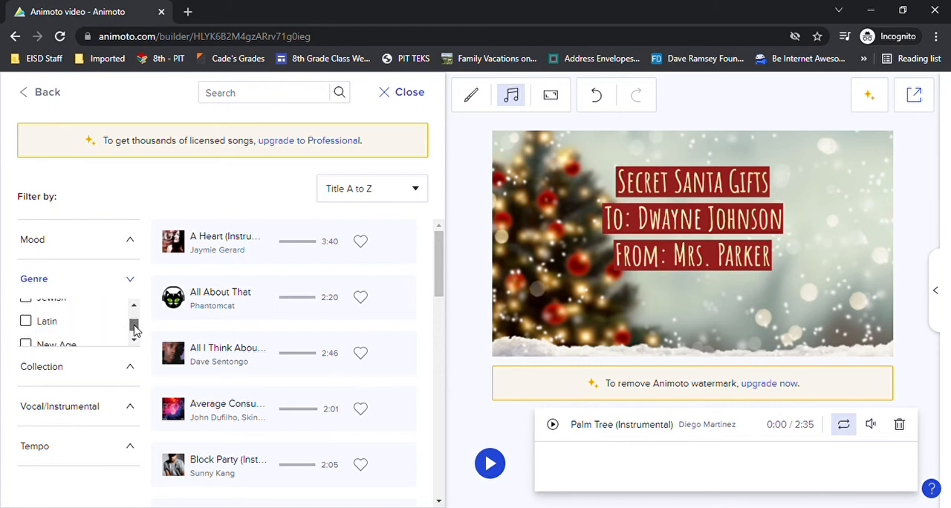
pyautogui.click(135, 307)
pyautogui.click(136, 307)
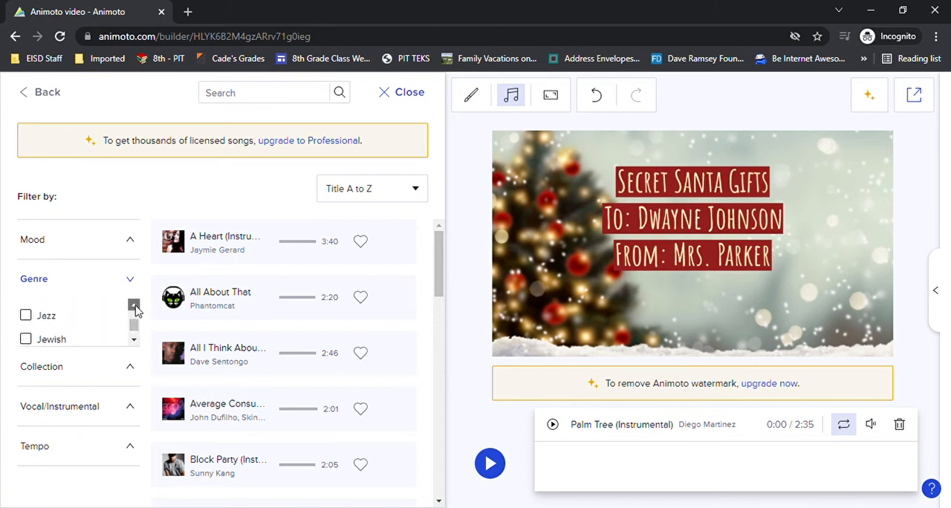
pyautogui.click(135, 306)
pyautogui.click(134, 306)
pyautogui.click(134, 306)
pyautogui.click(134, 306)
pyautogui.click(133, 306)
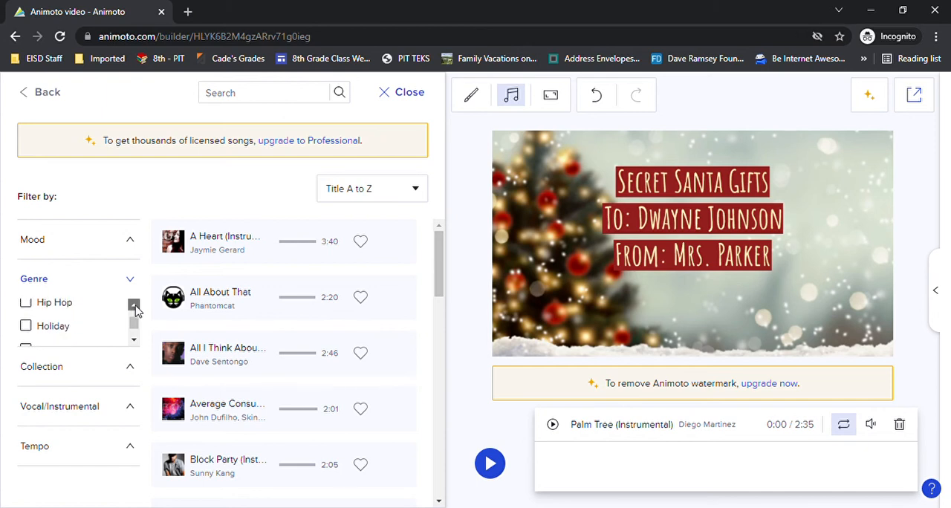
pyautogui.click(133, 306)
pyautogui.click(134, 340)
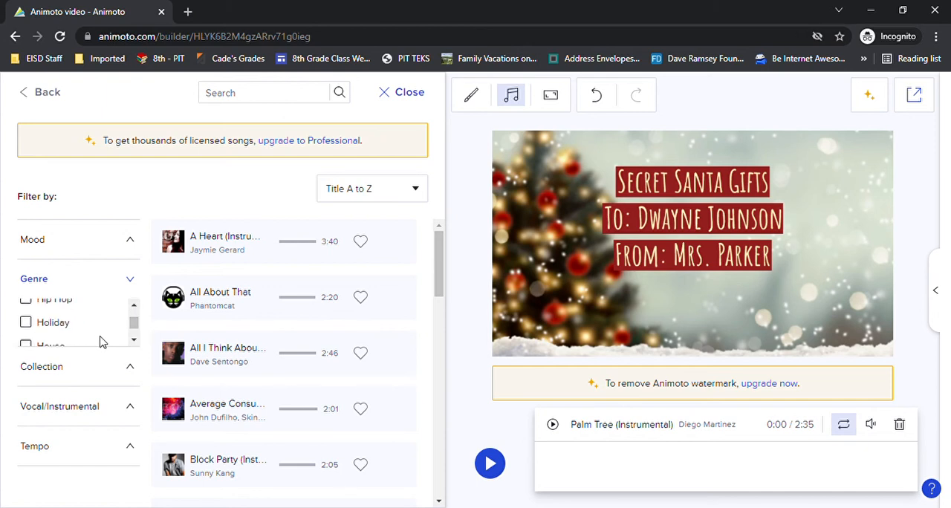
pyautogui.click(32, 328)
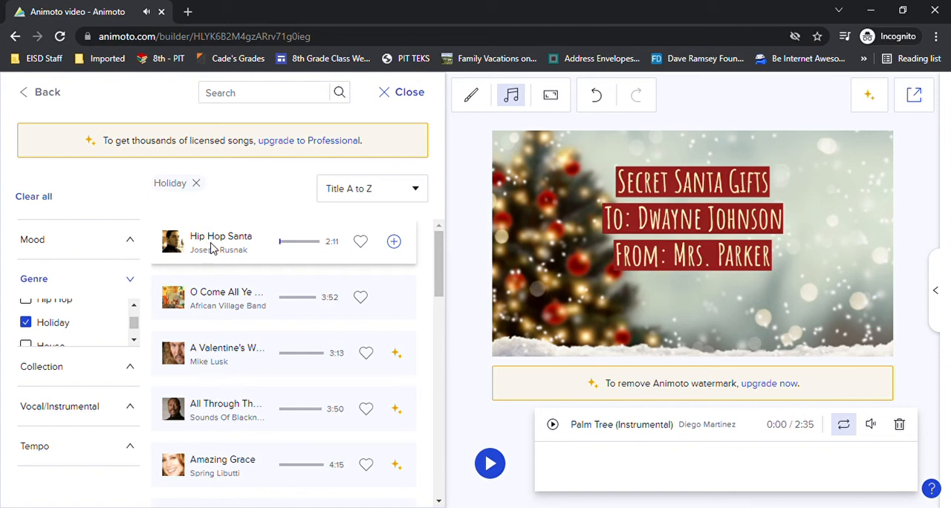
pyautogui.click(395, 242)
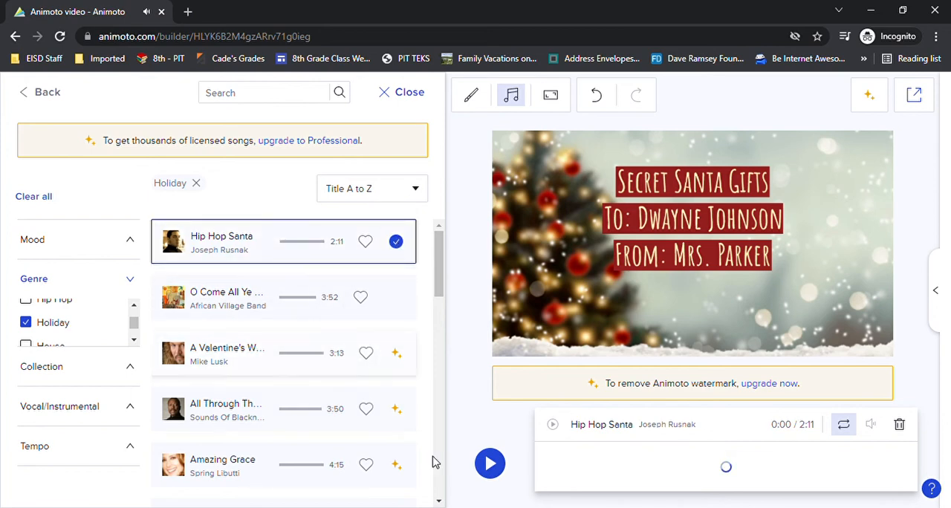
# Leave the music library and preview the video with its new music, closing the preview when done.
pyautogui.click(407, 95)
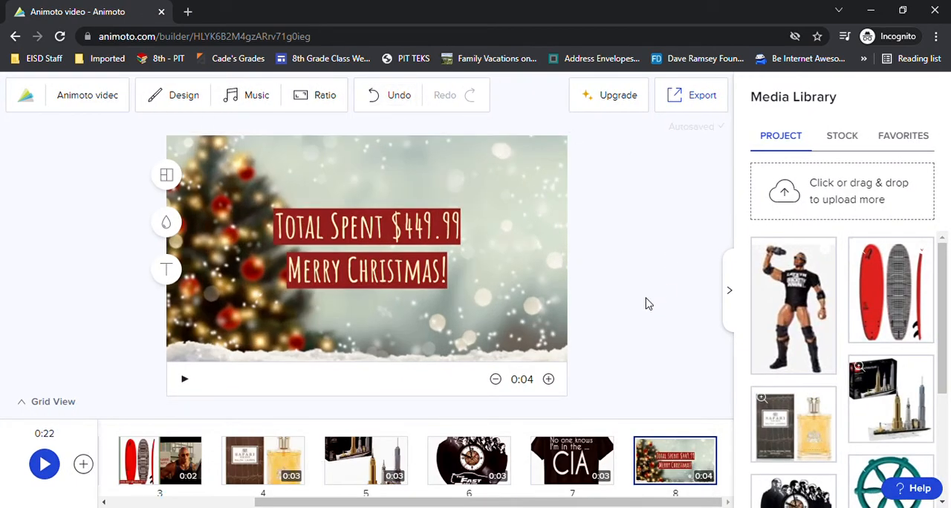
pyautogui.click(44, 464)
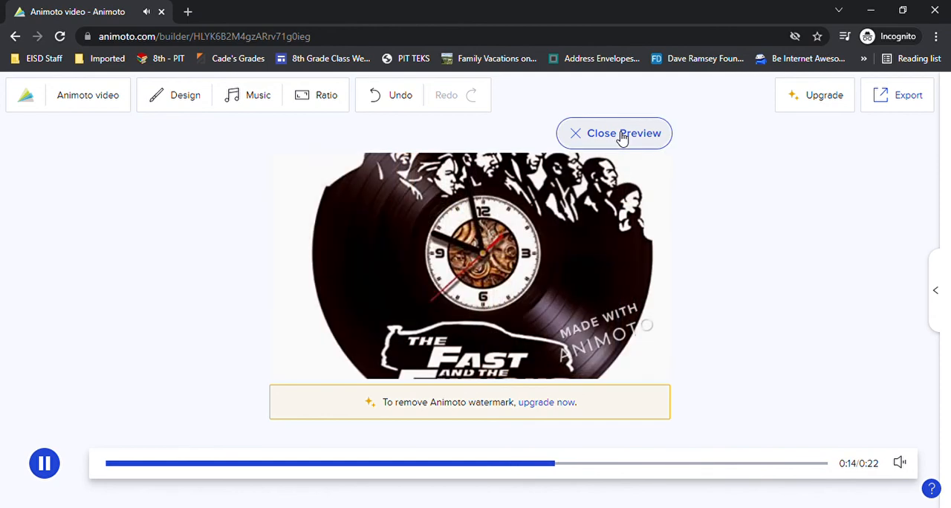
pyautogui.click(622, 135)
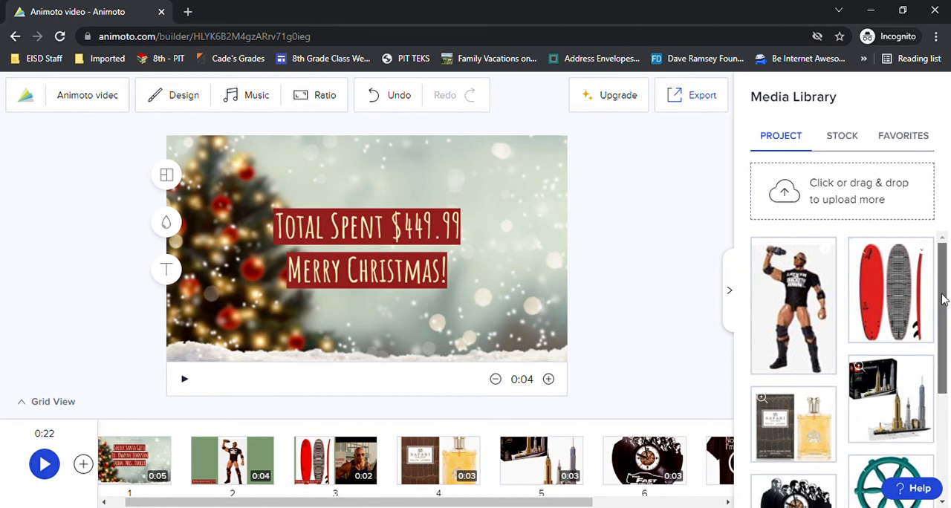
# Set the stock library's media type to Video and add the free palm trees clip to the timeline.
pyautogui.moveTo(942, 306)
pyautogui.mouseDown()
pyautogui.moveTo(944, 395)
pyautogui.moveTo(950, 297)
pyautogui.mouseUp()
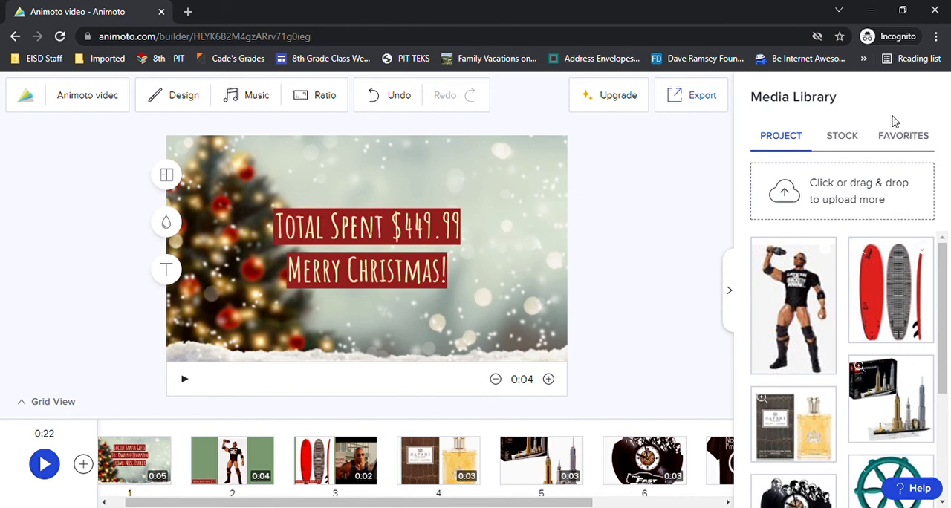
pyautogui.click(847, 144)
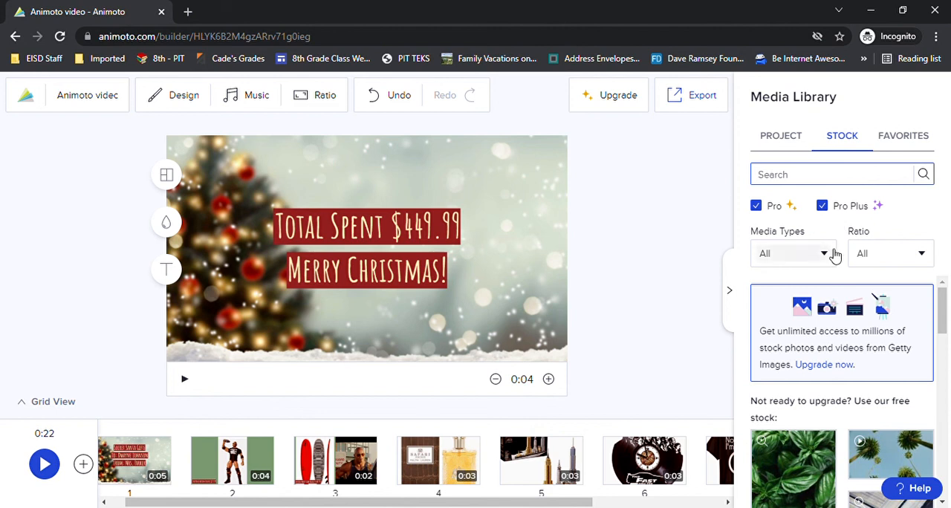
pyautogui.click(825, 257)
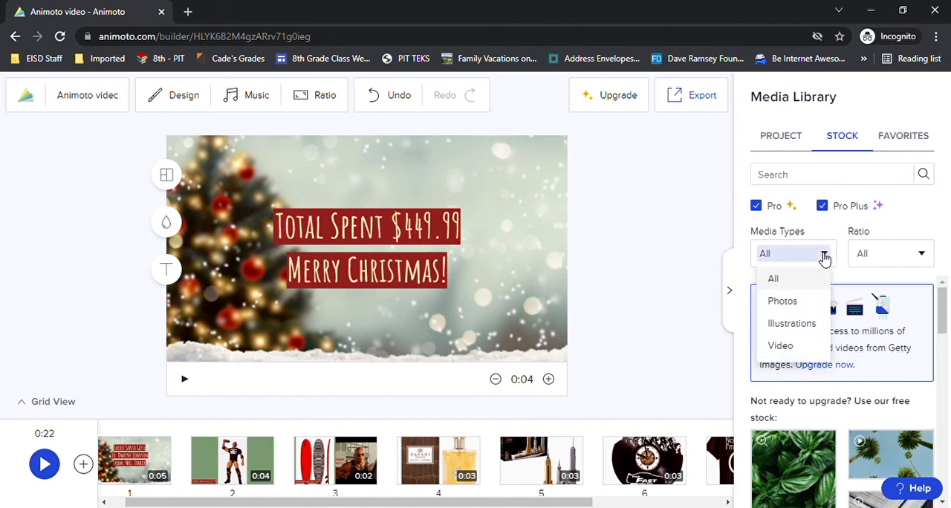
pyautogui.click(781, 346)
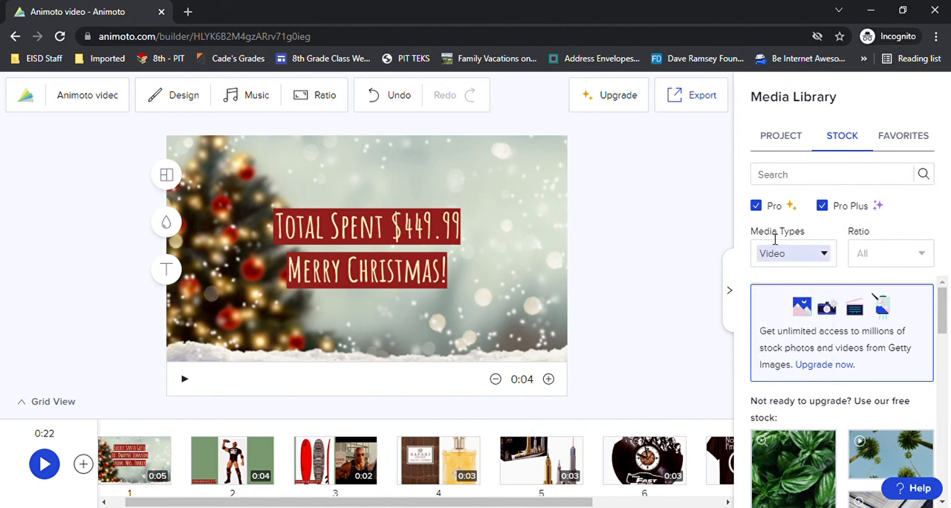
pyautogui.moveTo(948, 316); pyautogui.dragTo(941, 339)
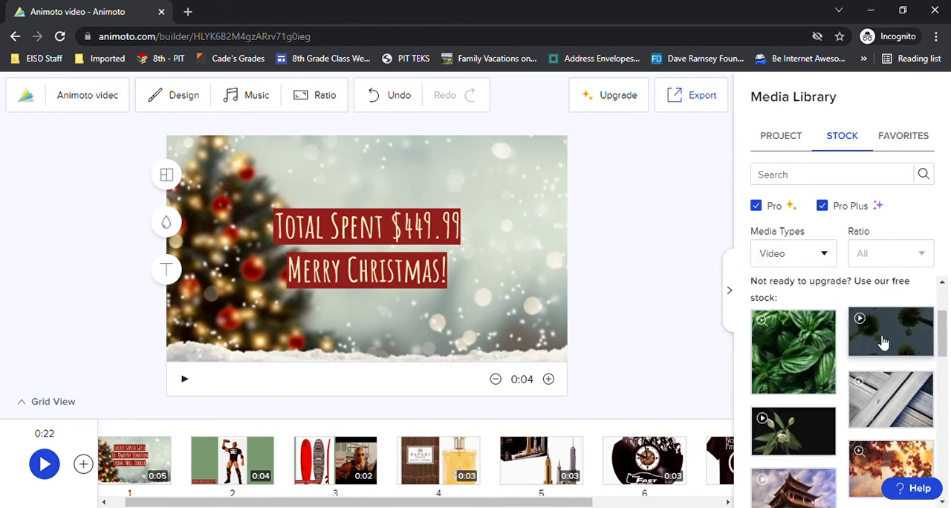
pyautogui.moveTo(883, 342); pyautogui.dragTo(310, 469)
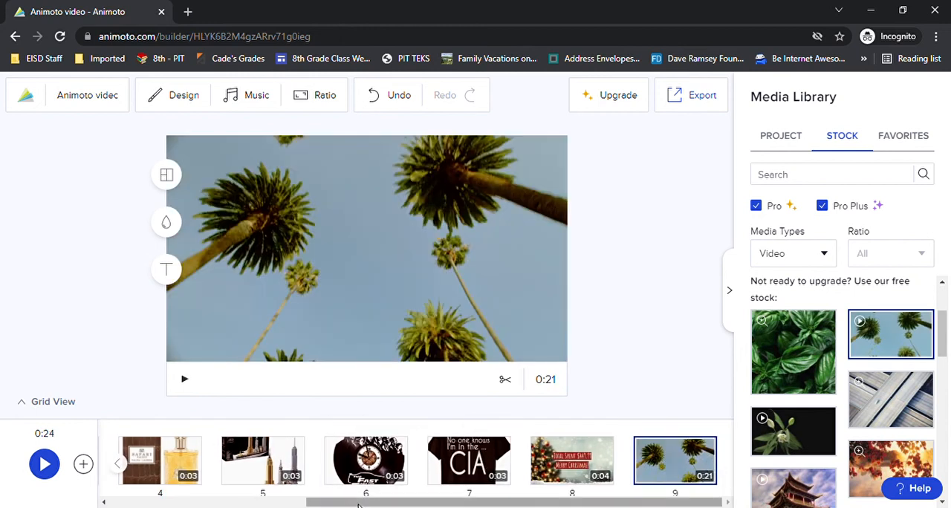
# Move the palm trees clip to position 3 in the timeline, between the action figure and surfboard blocks.
pyautogui.moveTo(336, 503); pyautogui.dragTo(393, 498)
pyautogui.moveTo(662, 454)
pyautogui.mouseDown()
pyautogui.moveTo(297, 464)
pyautogui.moveTo(152, 459)
pyautogui.moveTo(160, 456)
pyautogui.mouseUp()
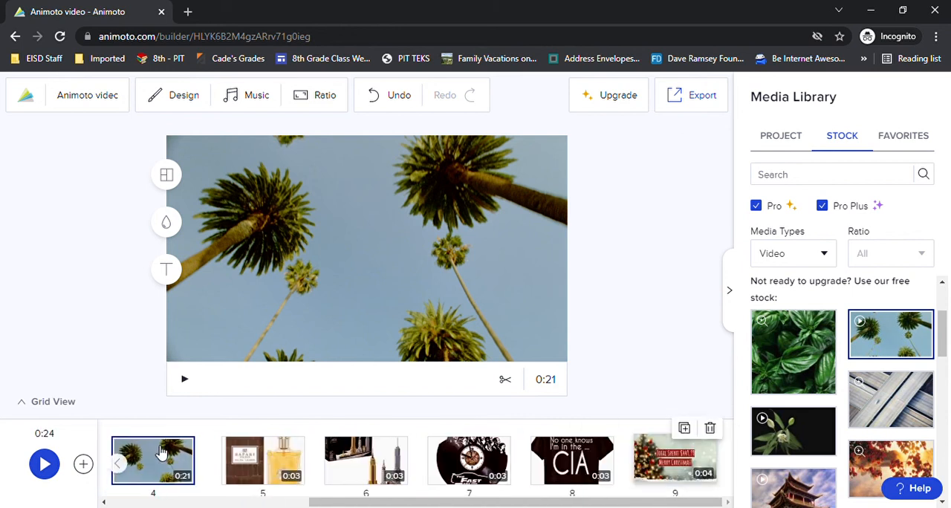
pyautogui.moveTo(347, 503); pyautogui.dragTo(159, 502)
pyautogui.moveTo(456, 455); pyautogui.dragTo(346, 461)
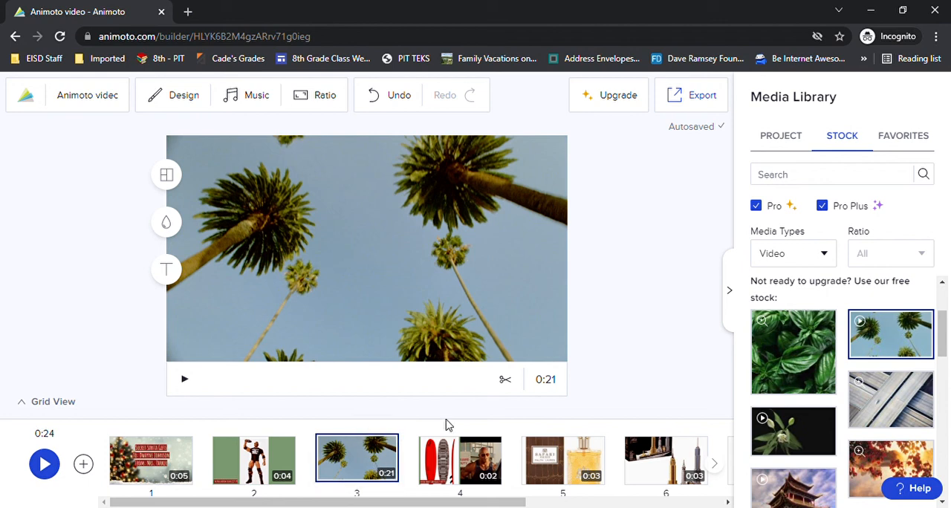
# Trim the end of the palm trees clip so it lasts 0:06 and apply the trim.
pyautogui.click(508, 382)
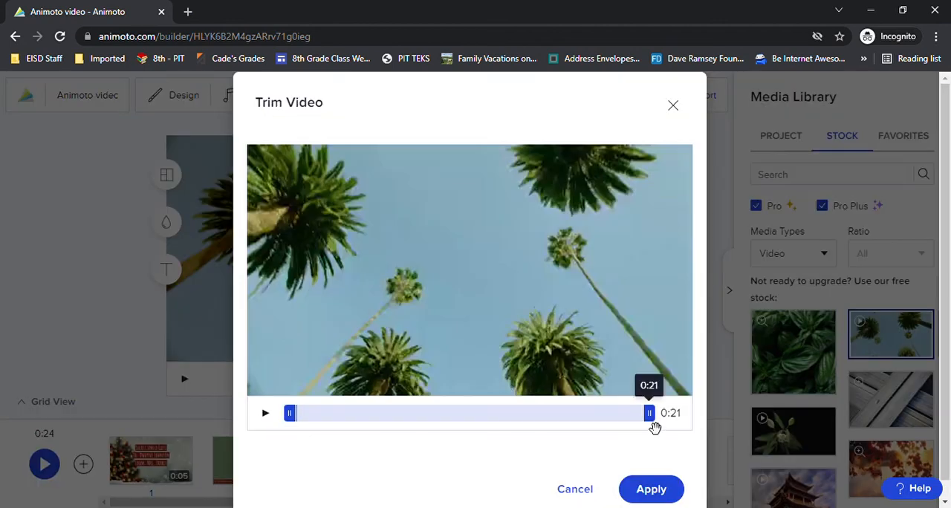
pyautogui.moveTo(649, 415); pyautogui.dragTo(399, 422)
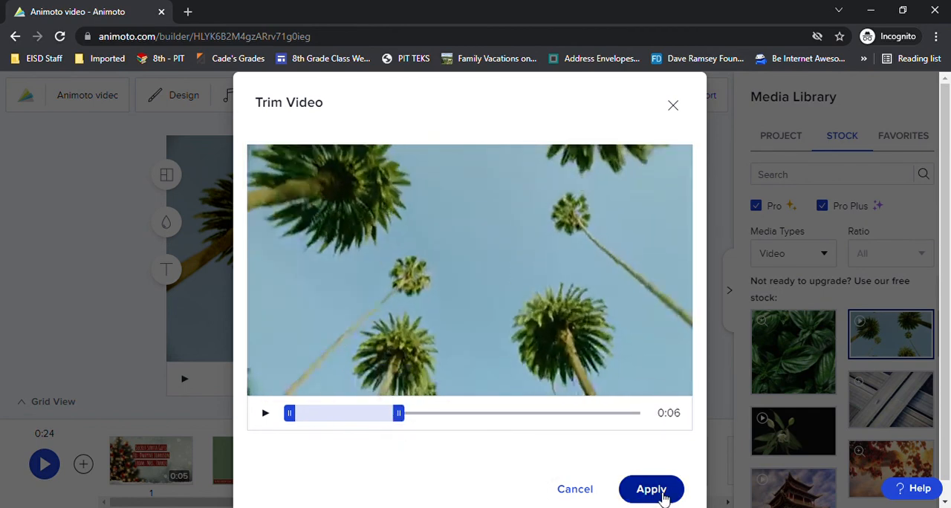
pyautogui.click(662, 494)
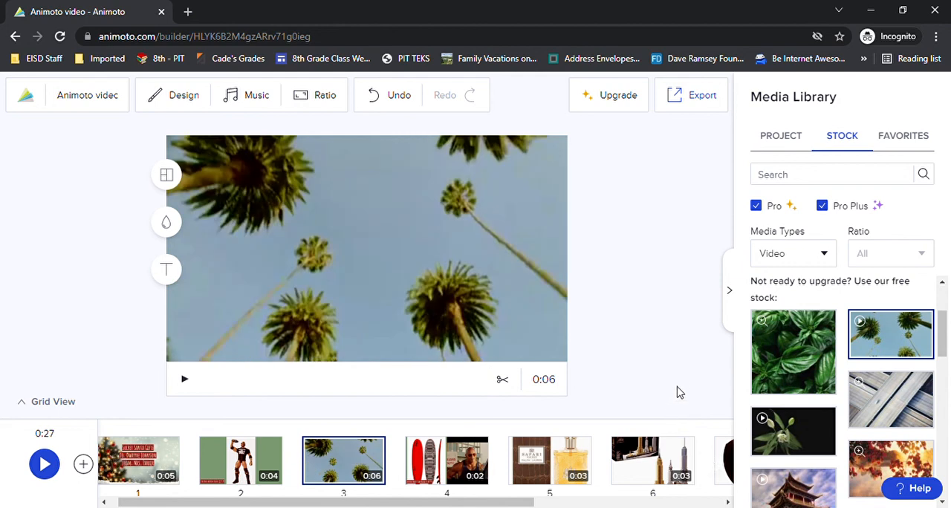
# Export the finished video and copy its shareable video page link.
pyautogui.click(701, 99)
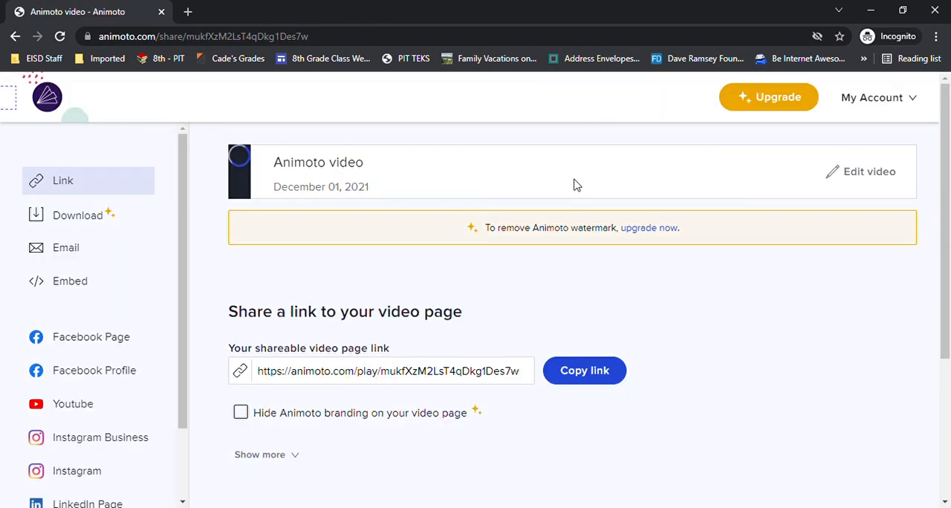
pyautogui.click(599, 373)
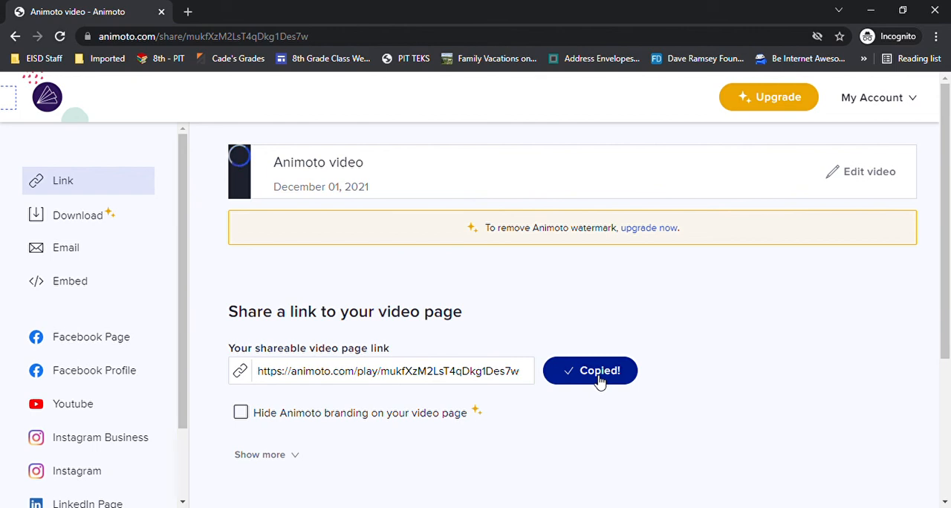